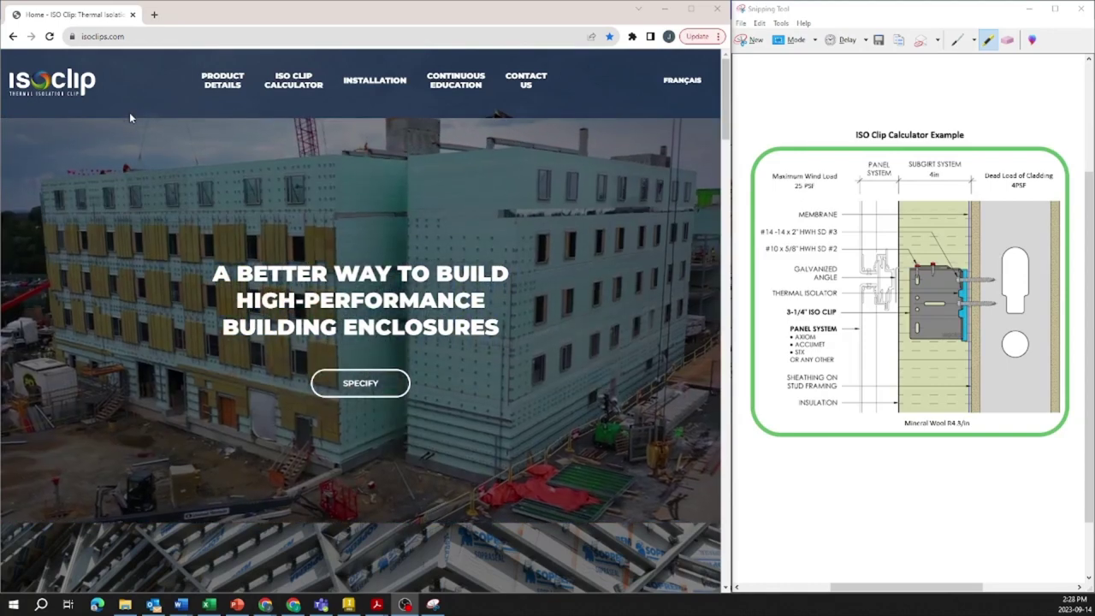
Go to the ISO Clip Calculator page from the site's top navigation bar.
click(291, 86)
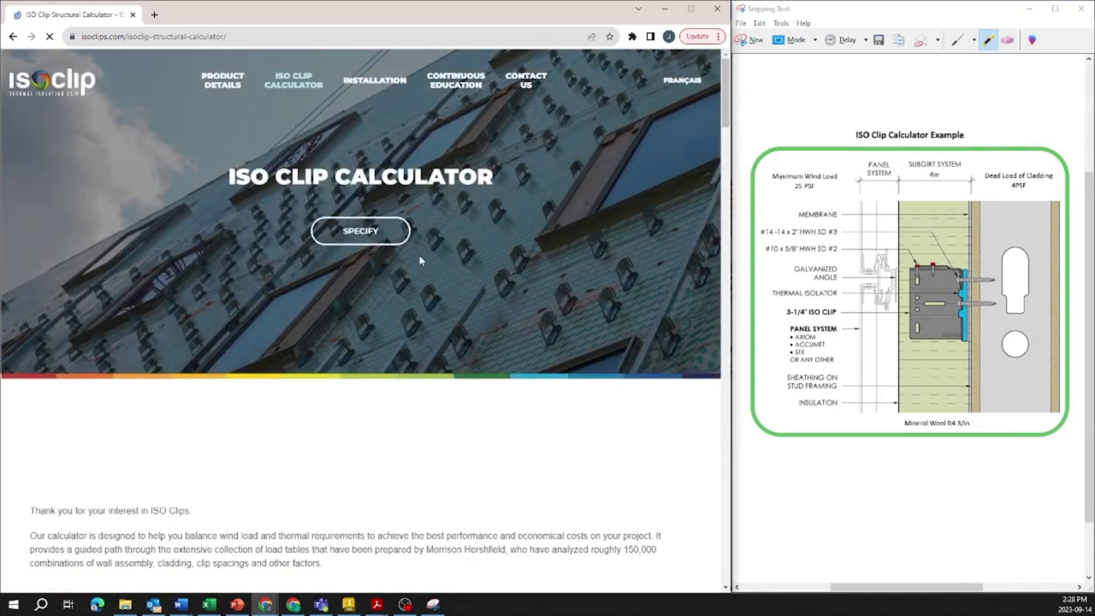
Expand the calculator usage instructions and scroll down to the 'Your clip system' form.
scroll(413, 190, down, 5)
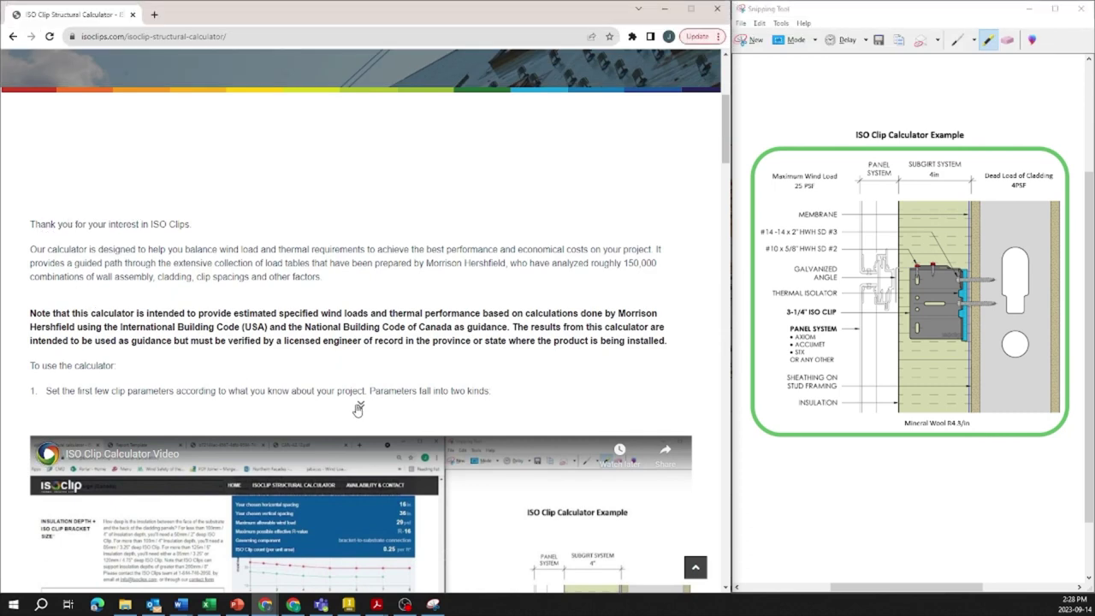
click(361, 411)
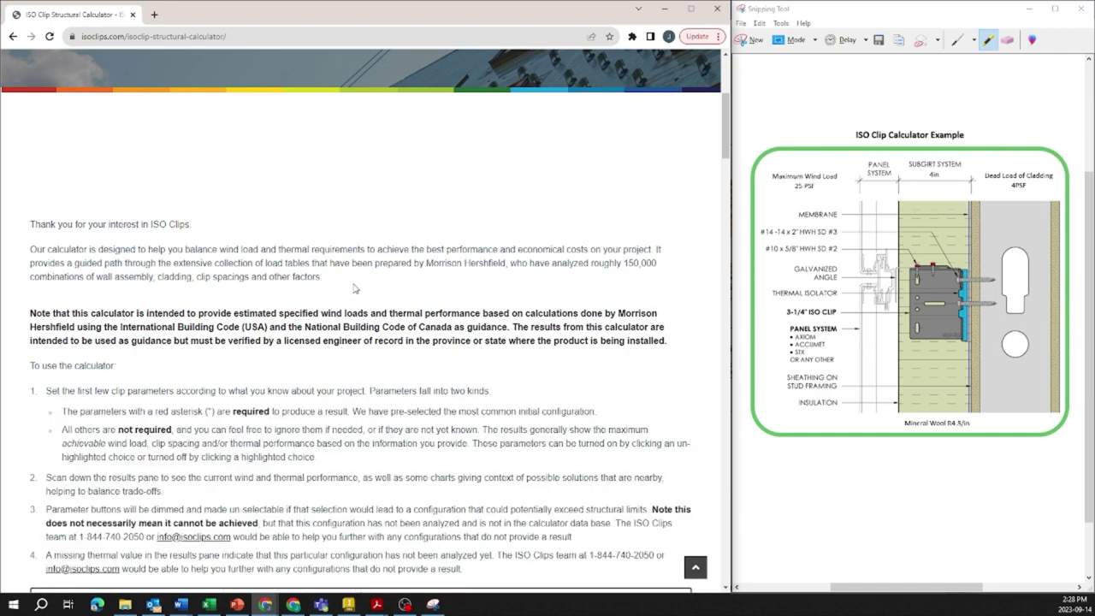
scroll(355, 291, down, 1)
scroll(354, 288, down, 5)
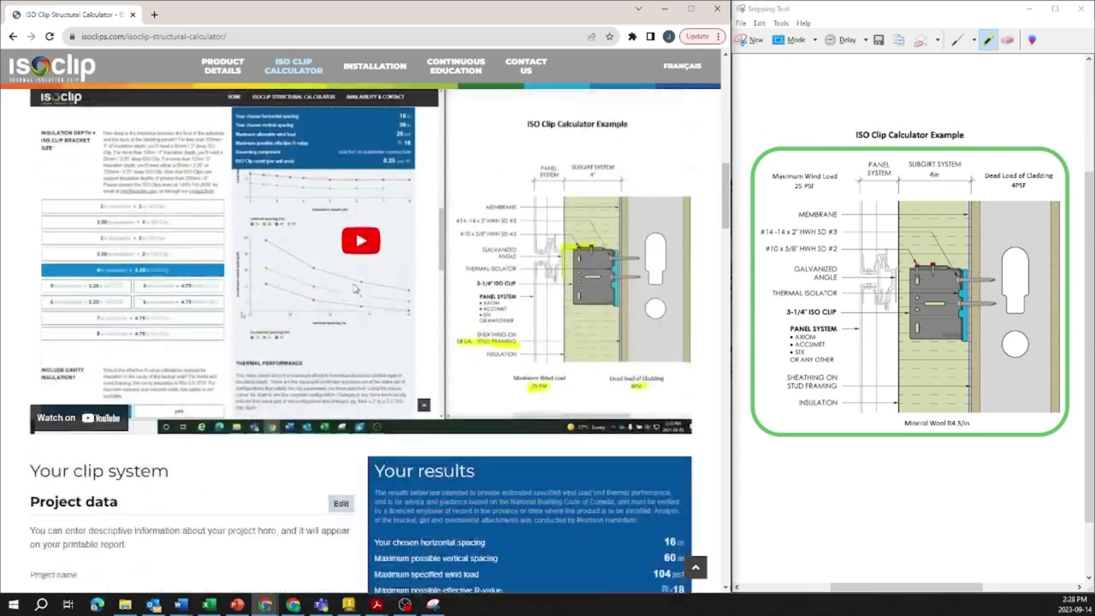
scroll(354, 289, down, 2)
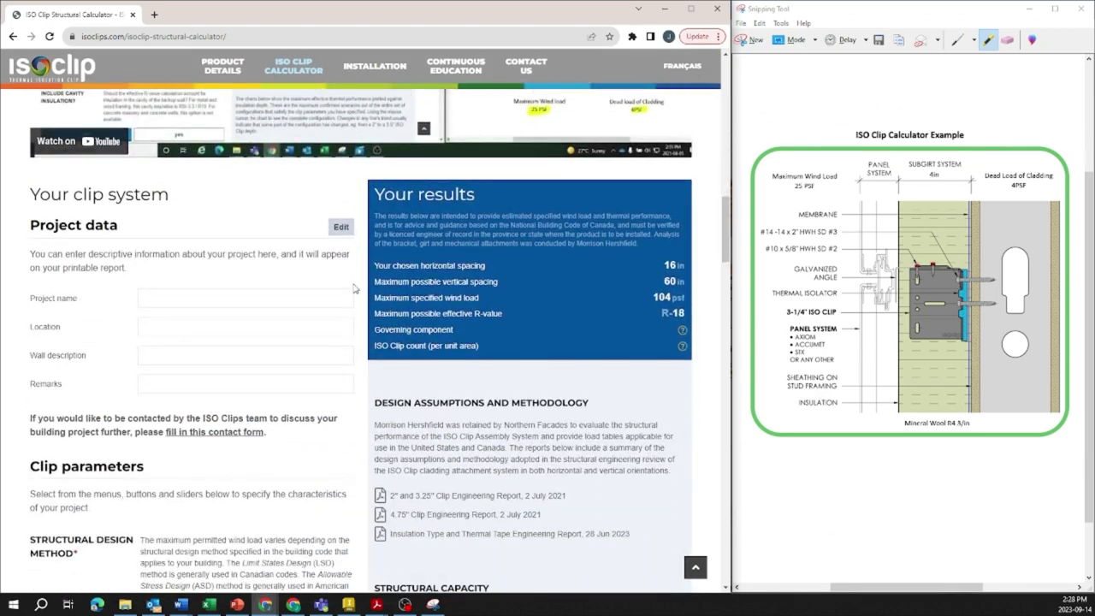
scroll(355, 288, down, 1)
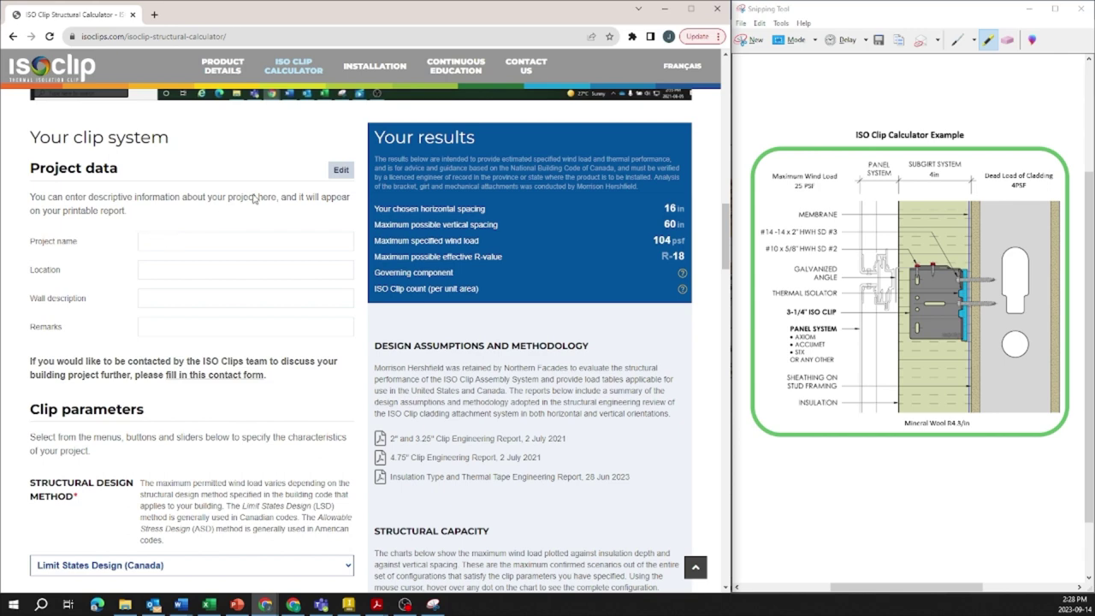
Save project data with name Test 1, location Toronto and wall description East.
click(339, 171)
click(129, 246)
click(129, 284)
click(120, 293)
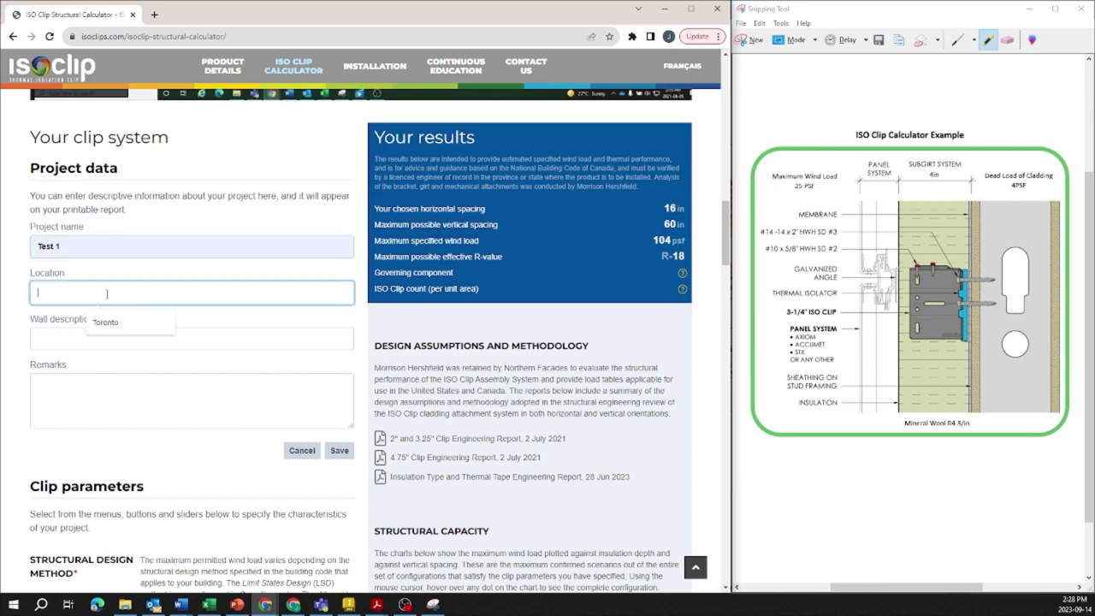
click(101, 320)
click(56, 340)
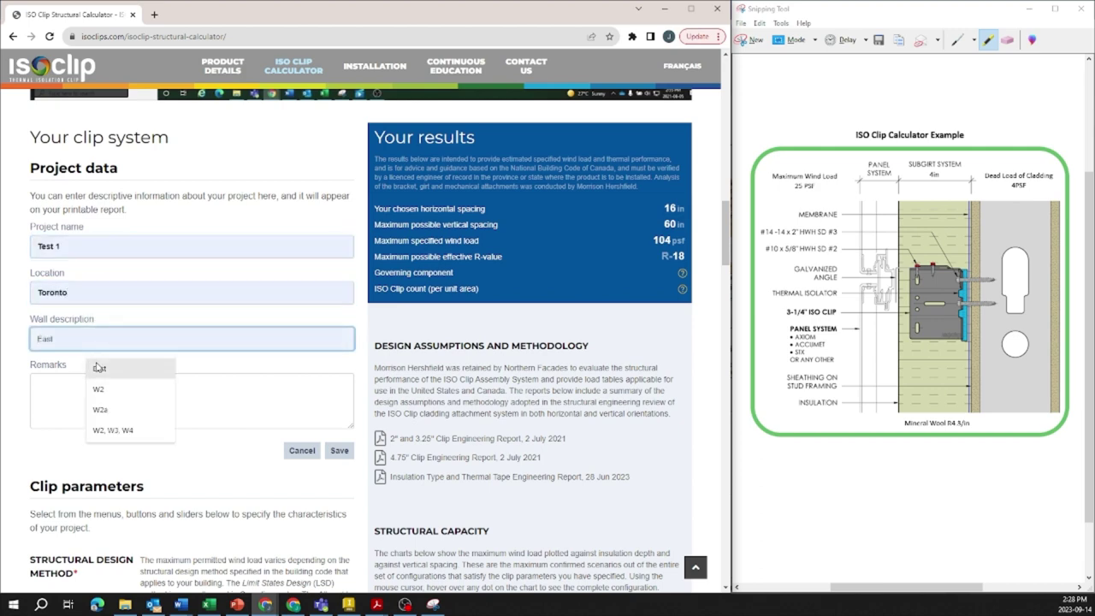
click(99, 368)
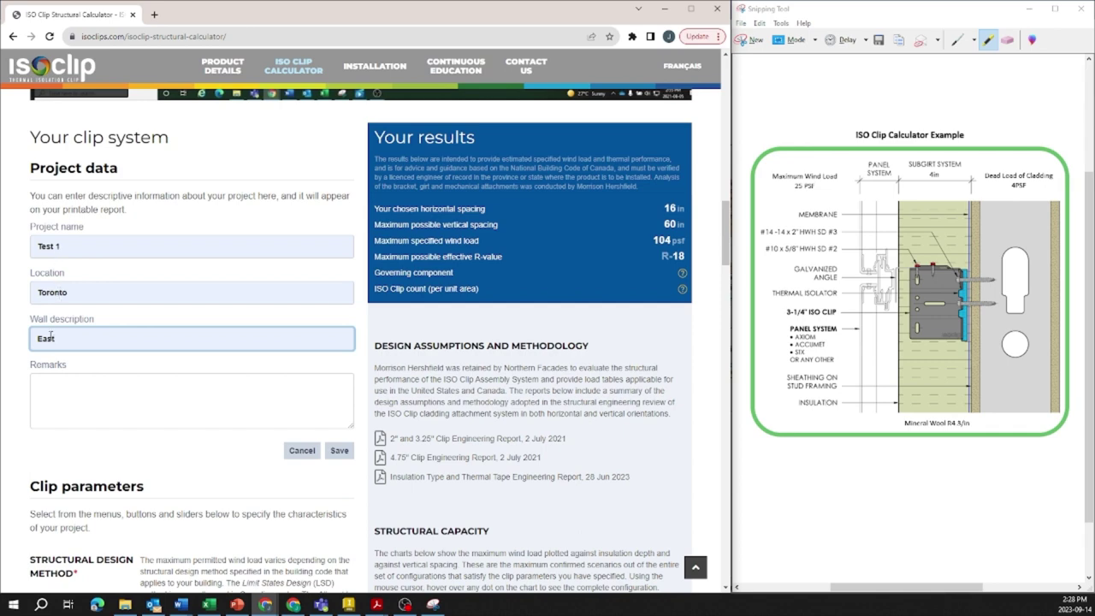
click(338, 451)
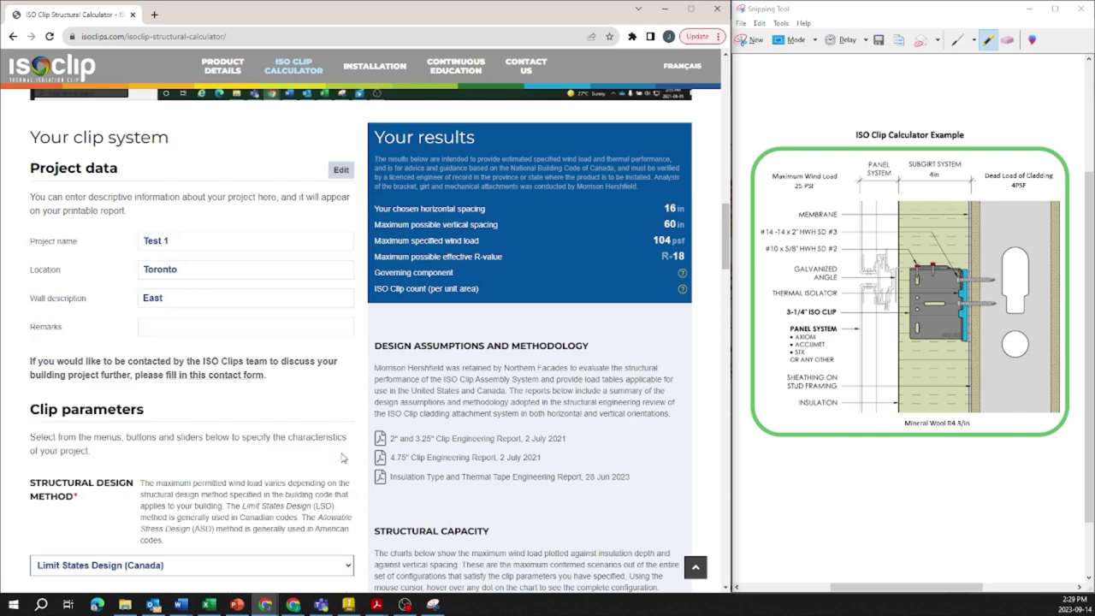
scroll(135, 274, down, 3)
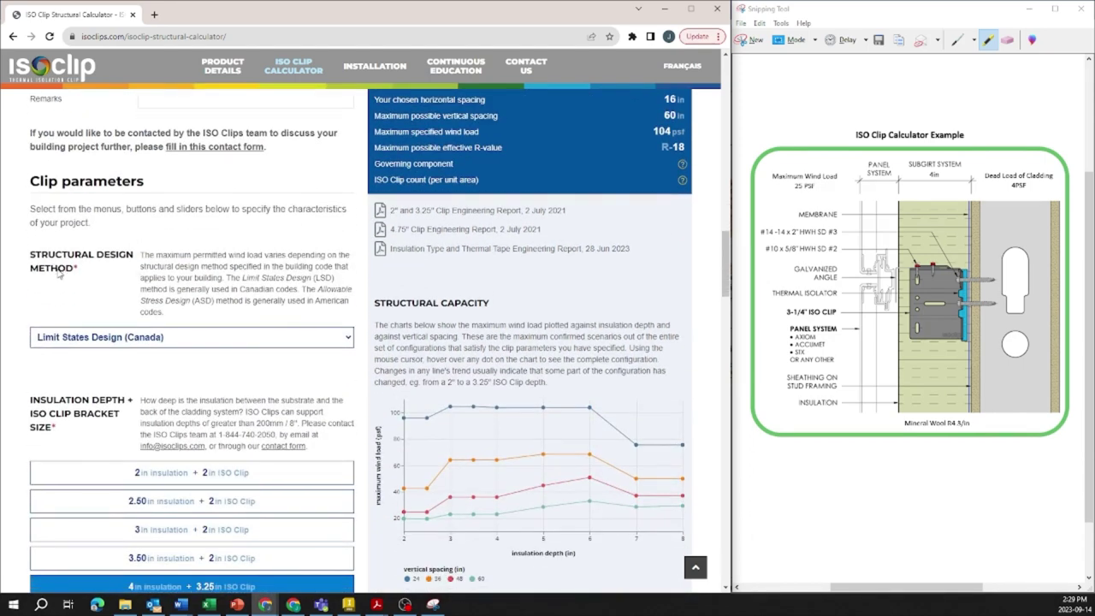
click(91, 338)
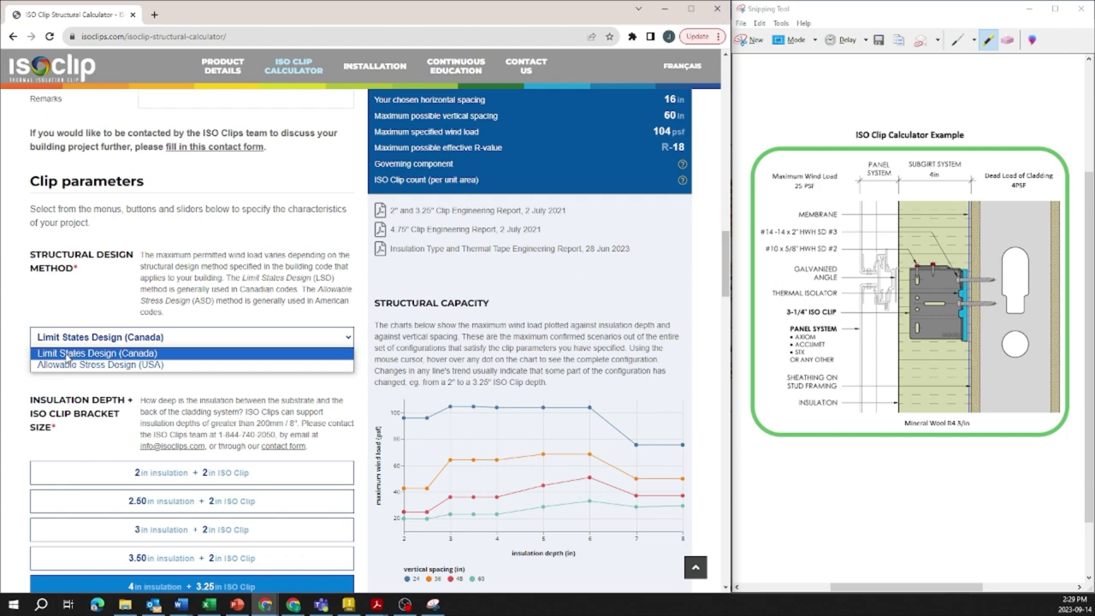
click(68, 356)
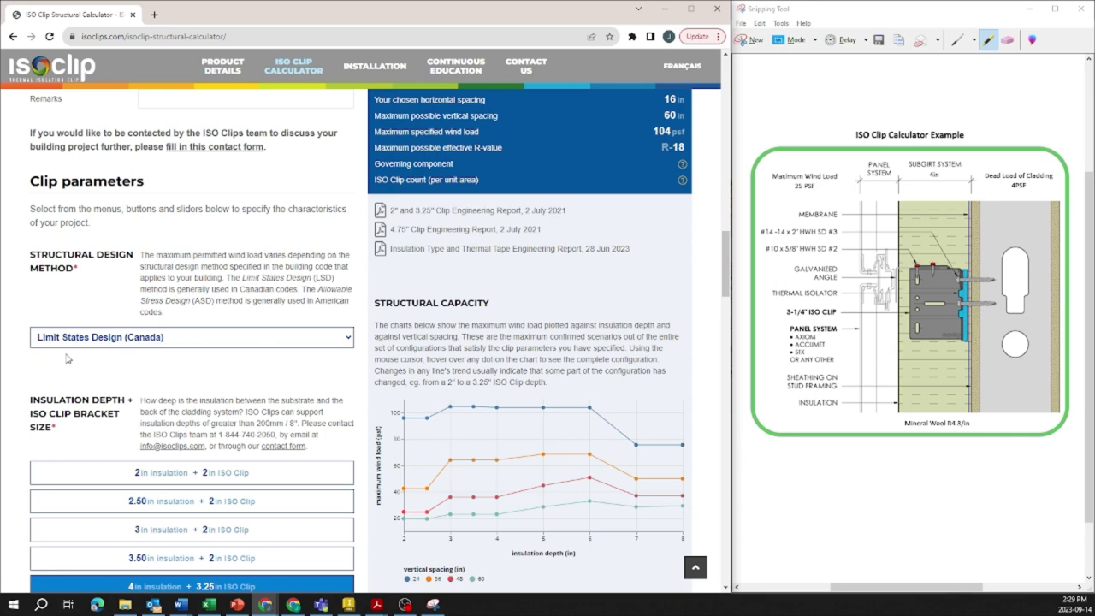
click(167, 342)
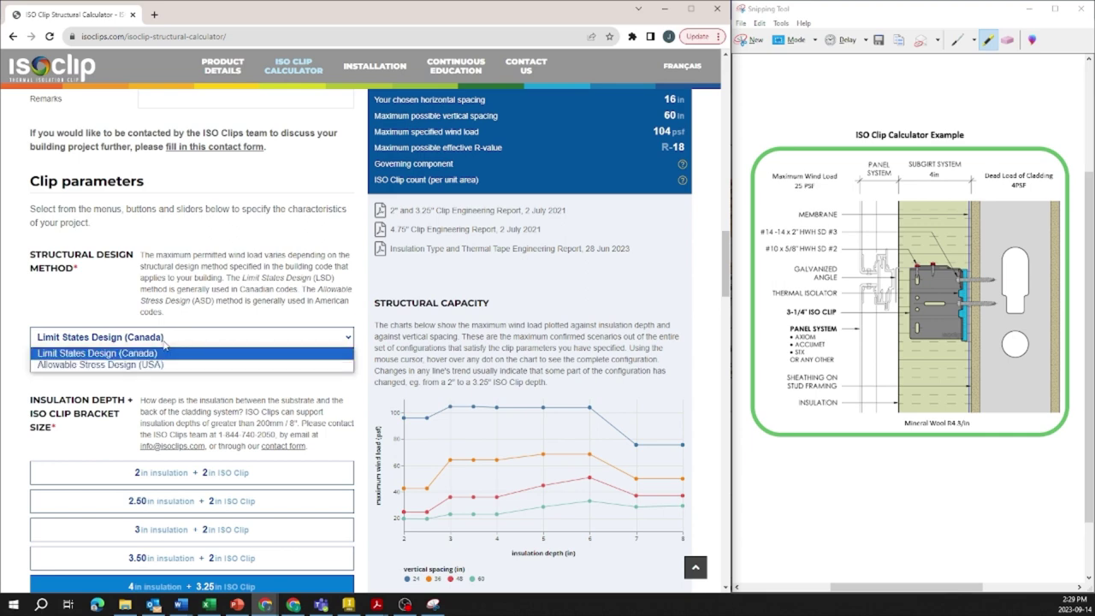
click(154, 354)
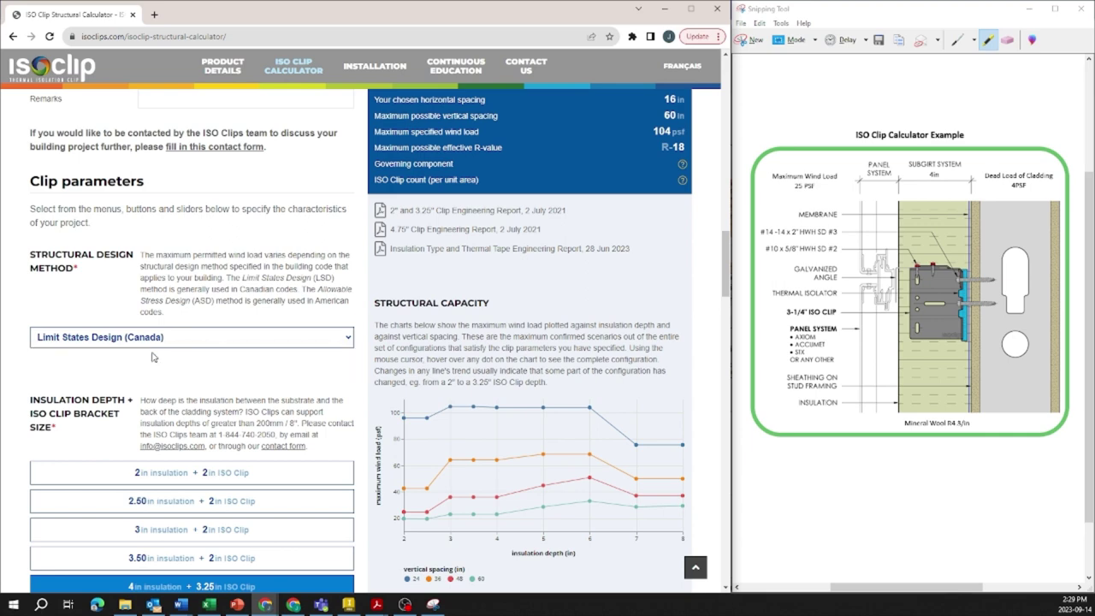
scroll(153, 357, down, 3)
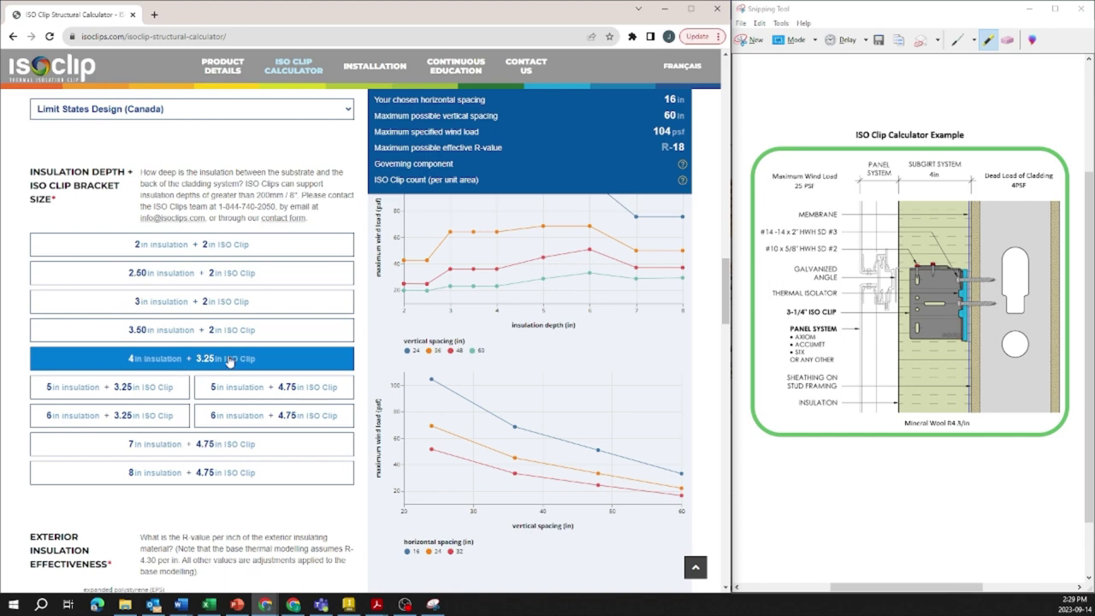
scroll(48, 244, down, 3)
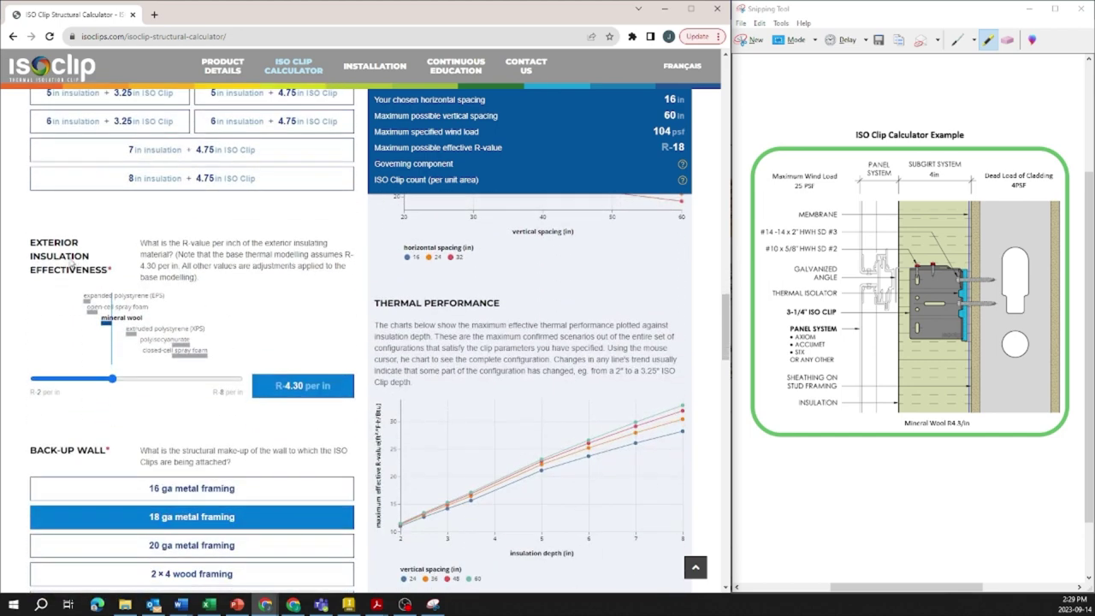
scroll(48, 244, up, 1)
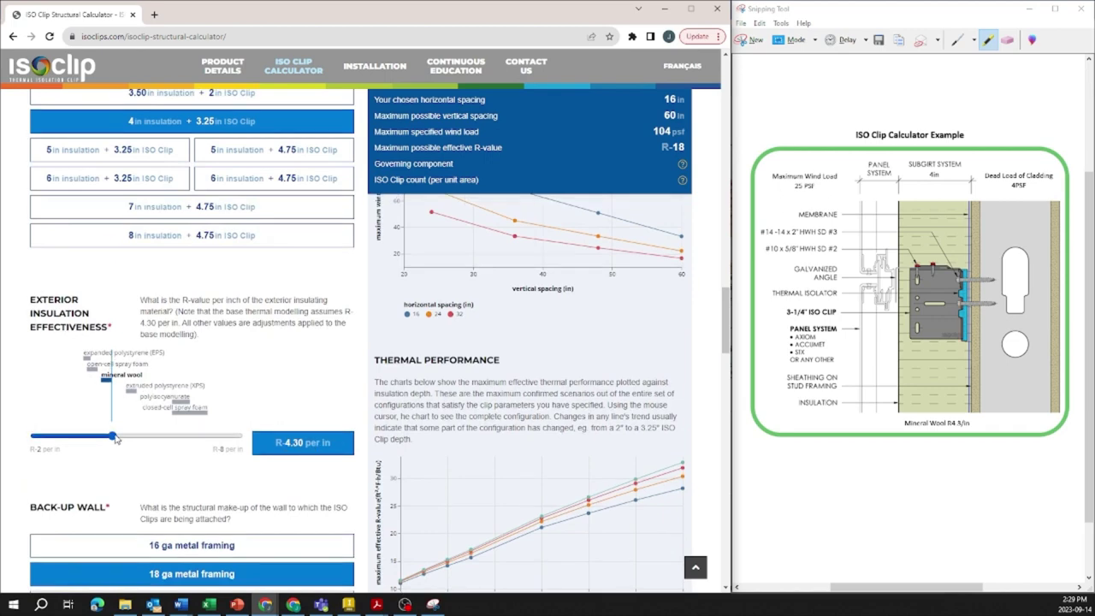
mouse_move(113, 437)
mouse_down()
mouse_move(94, 438)
mouse_move(112, 436)
mouse_up()
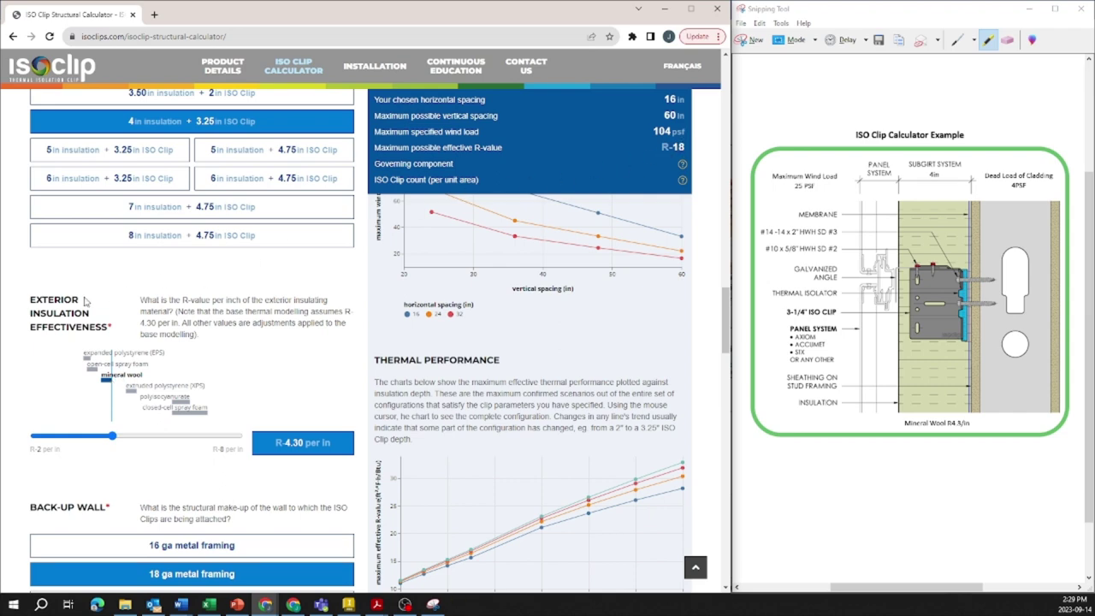
scroll(84, 300, down, 4)
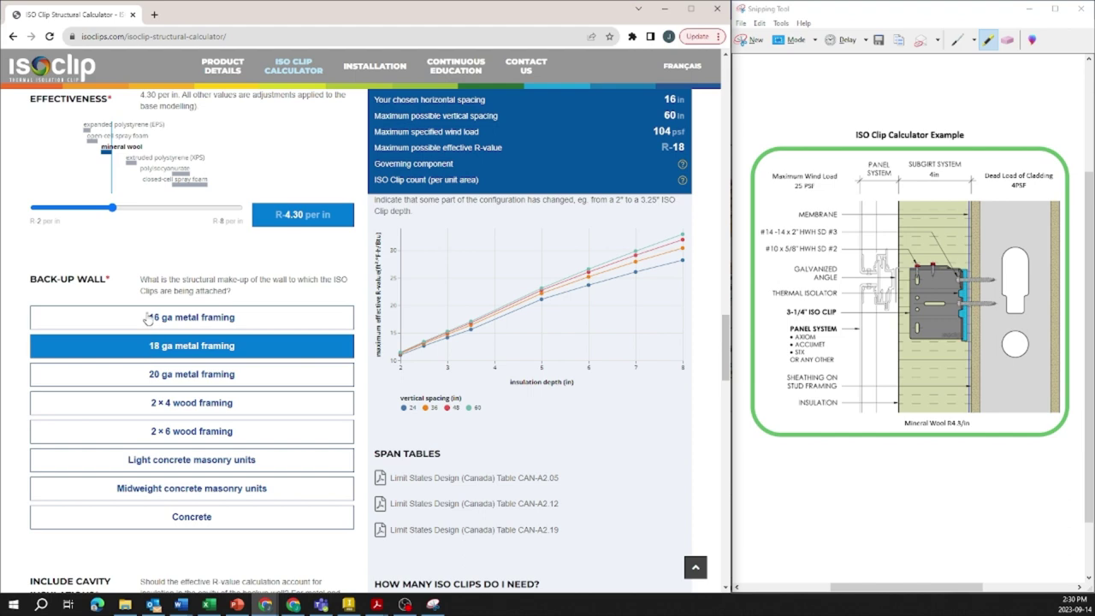
scroll(147, 317, down, 1)
scroll(147, 317, down, 1)
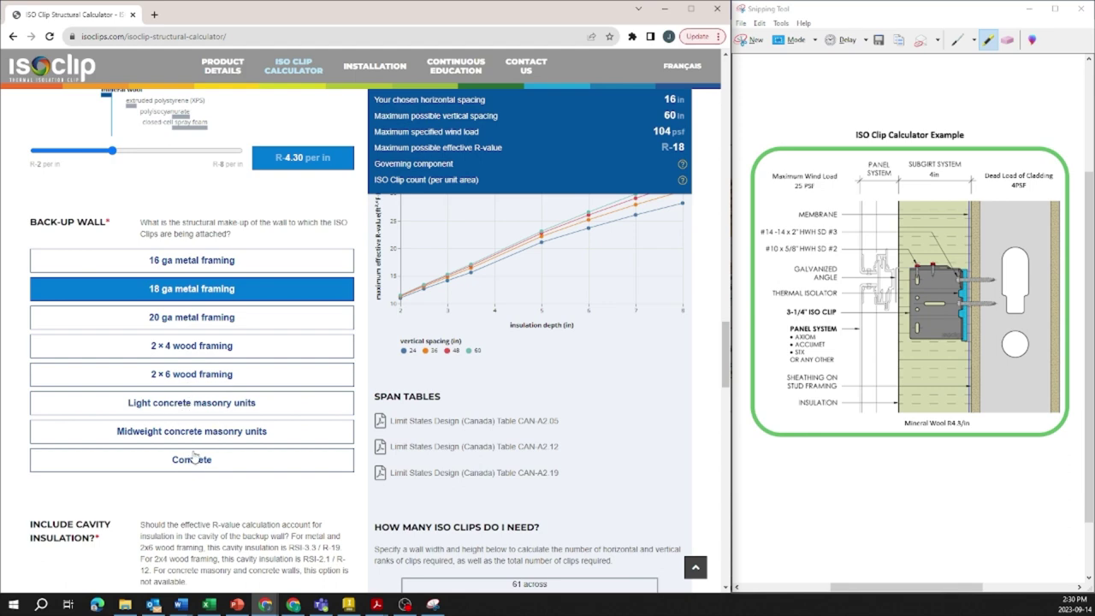
scroll(210, 377, down, 3)
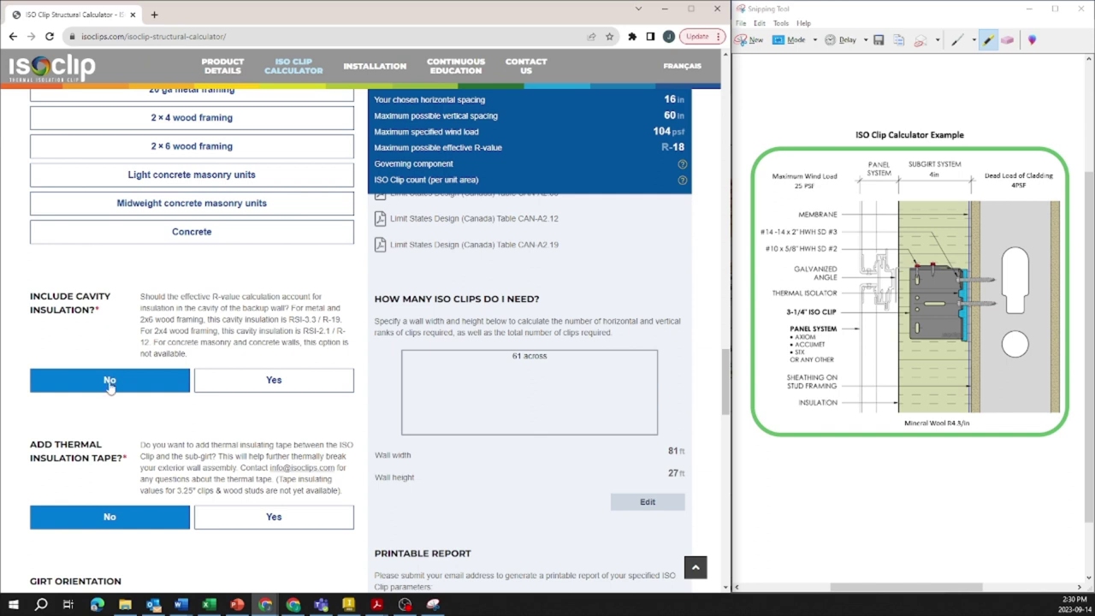
click(245, 380)
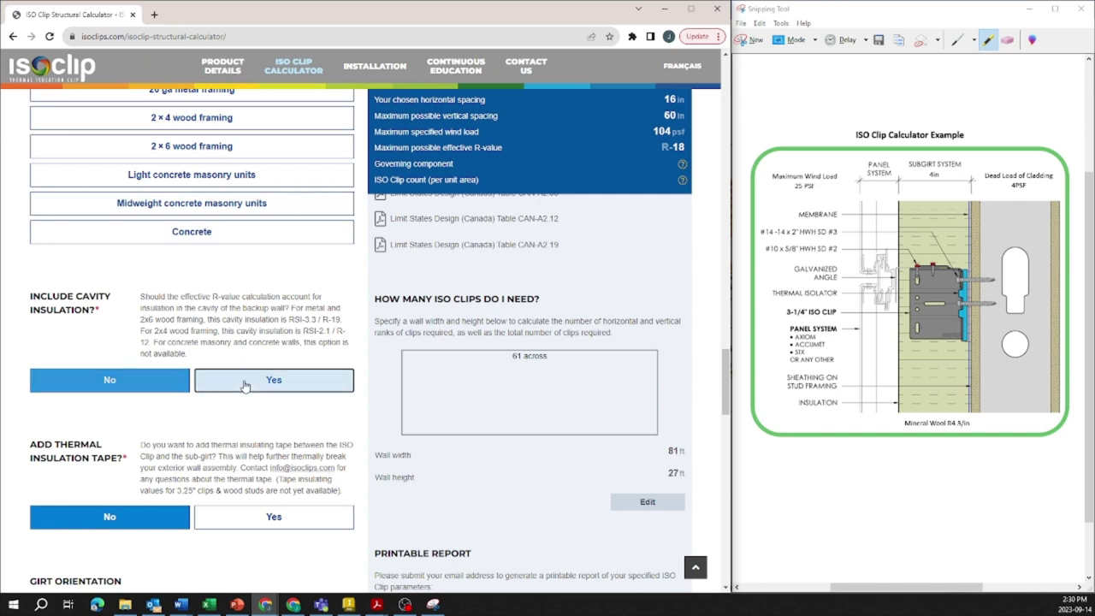
click(141, 380)
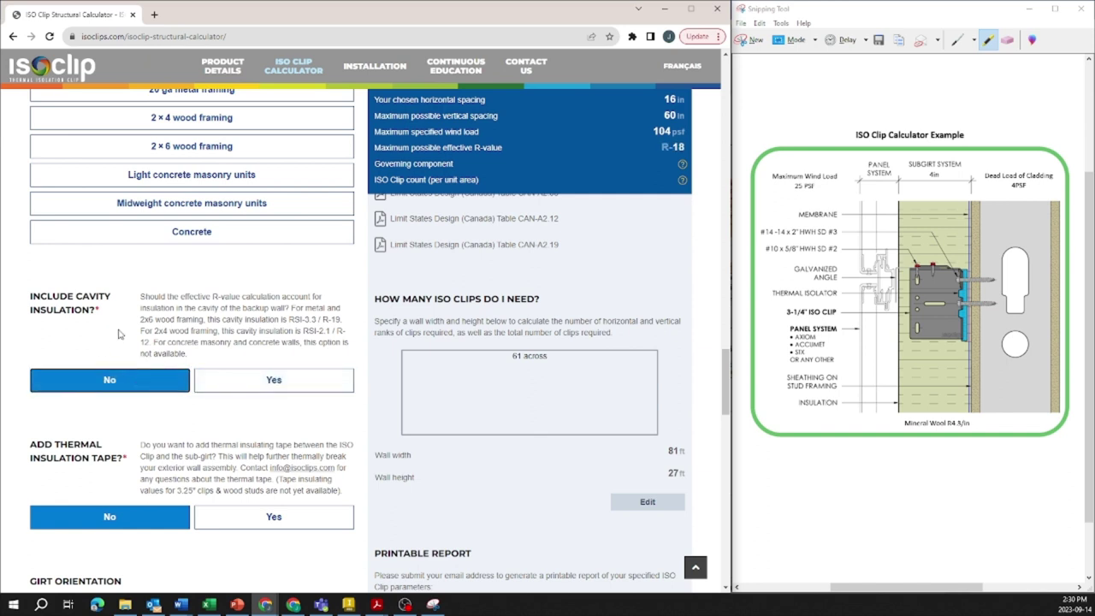
scroll(119, 333, down, 2)
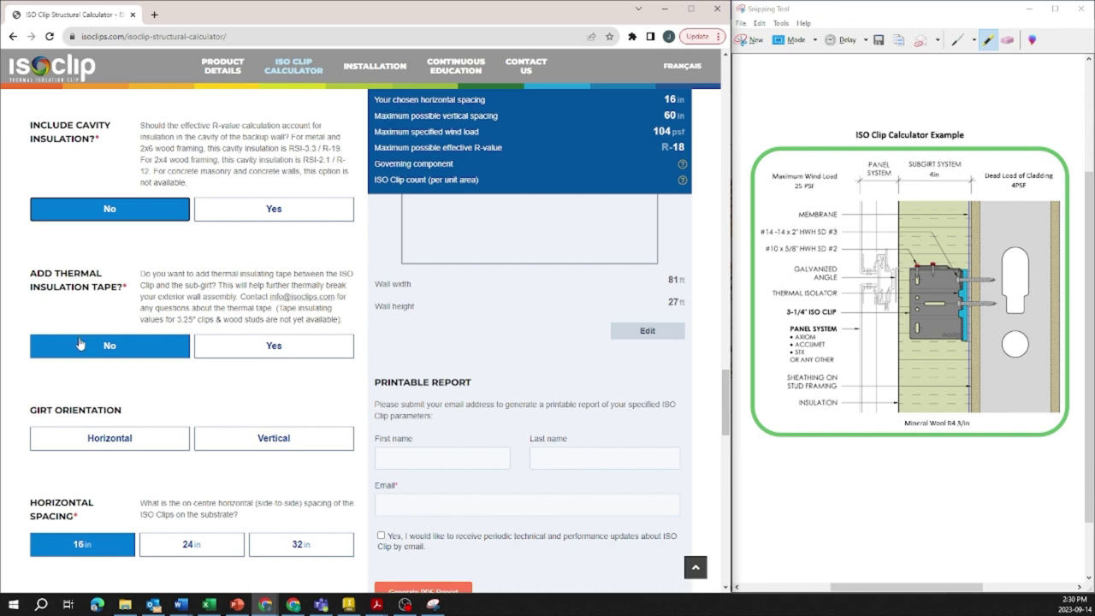
scroll(79, 344, down, 1)
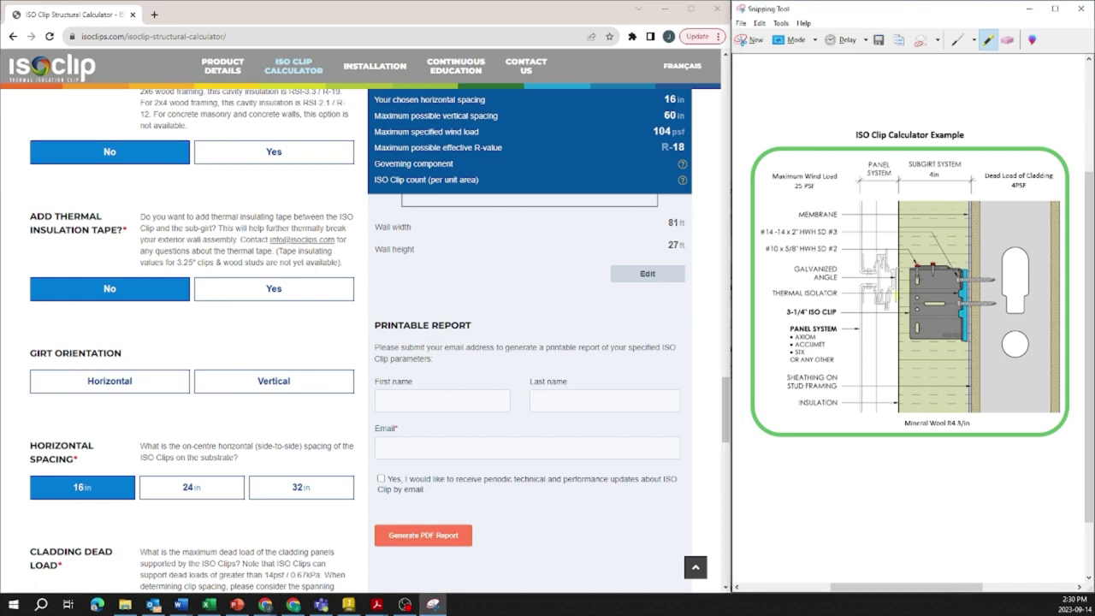
Highlight the thermal isolator in the example diagram and set girt orientation to Horizontal.
mouse_move(897, 299)
mouse_down()
mouse_move(899, 264)
mouse_move(941, 269)
mouse_up()
click(90, 390)
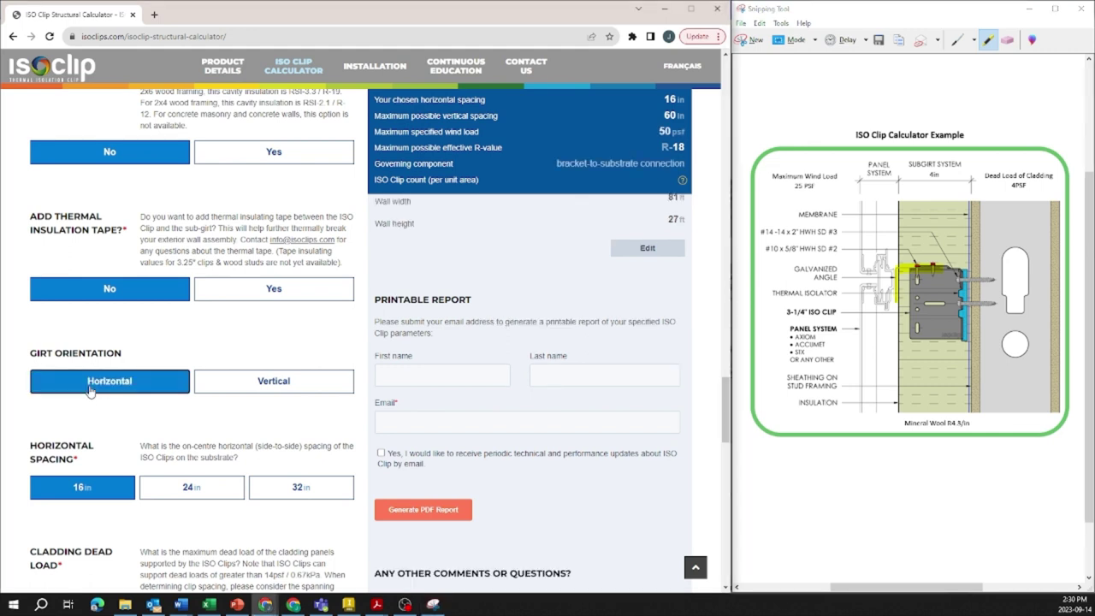
scroll(96, 372, down, 2)
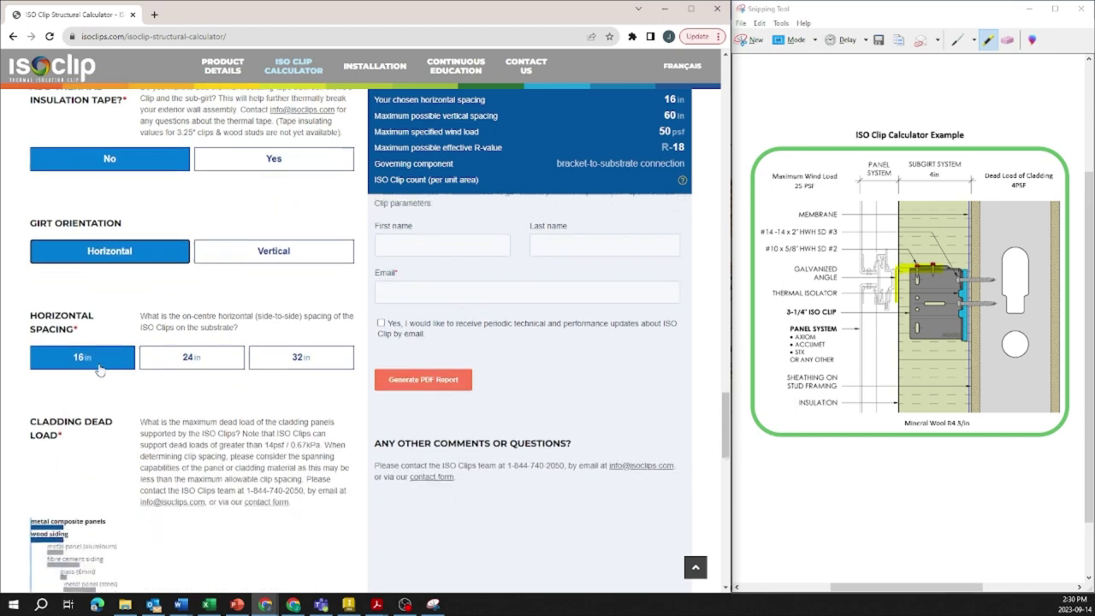
scroll(86, 267, down, 1)
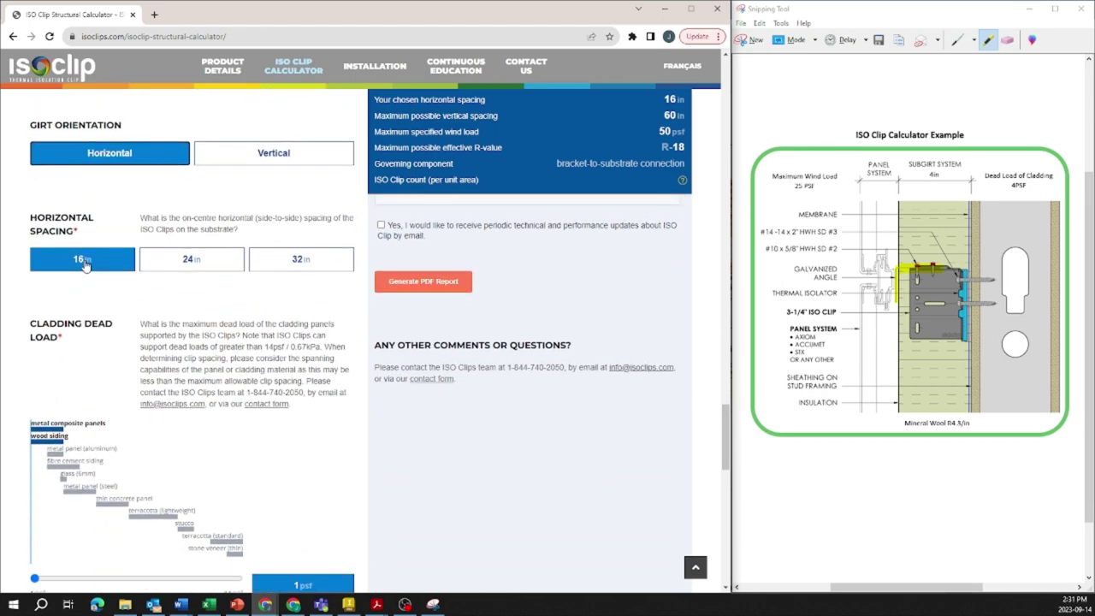
scroll(85, 265, down, 3)
scroll(85, 266, up, 2)
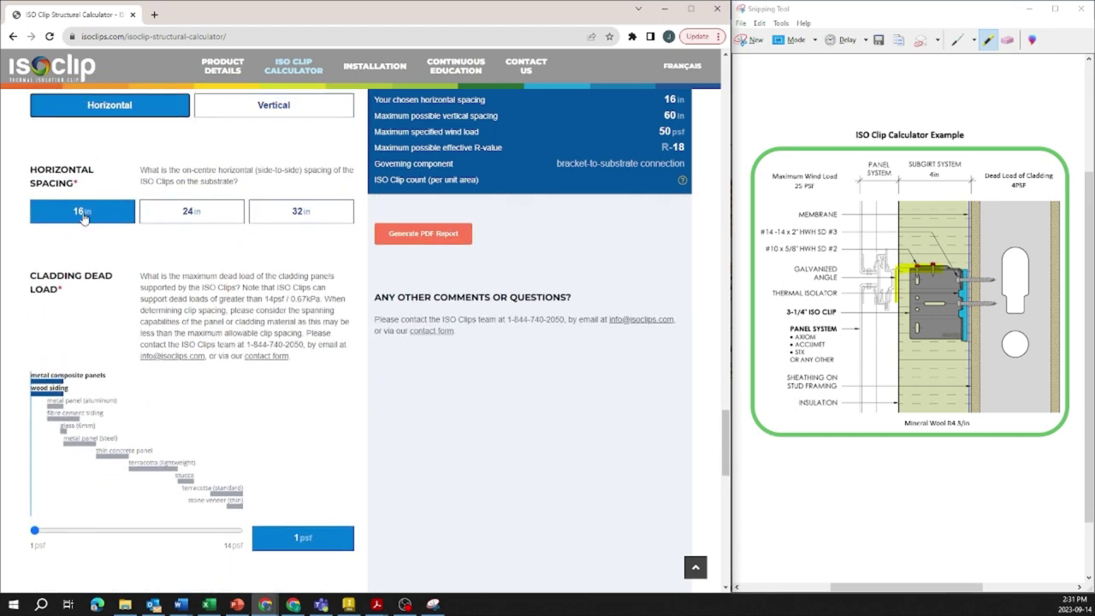
scroll(83, 218, up, 1)
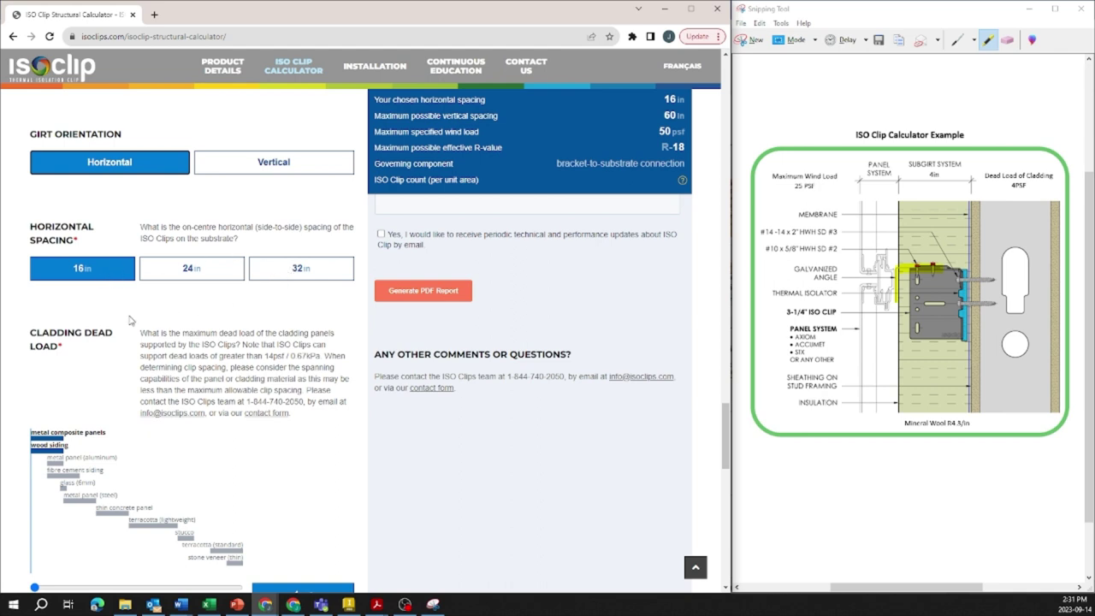
Highlight 4PSF in the diagram and raise the Cladding Dead Load slider to 4 psf.
scroll(130, 320, down, 1)
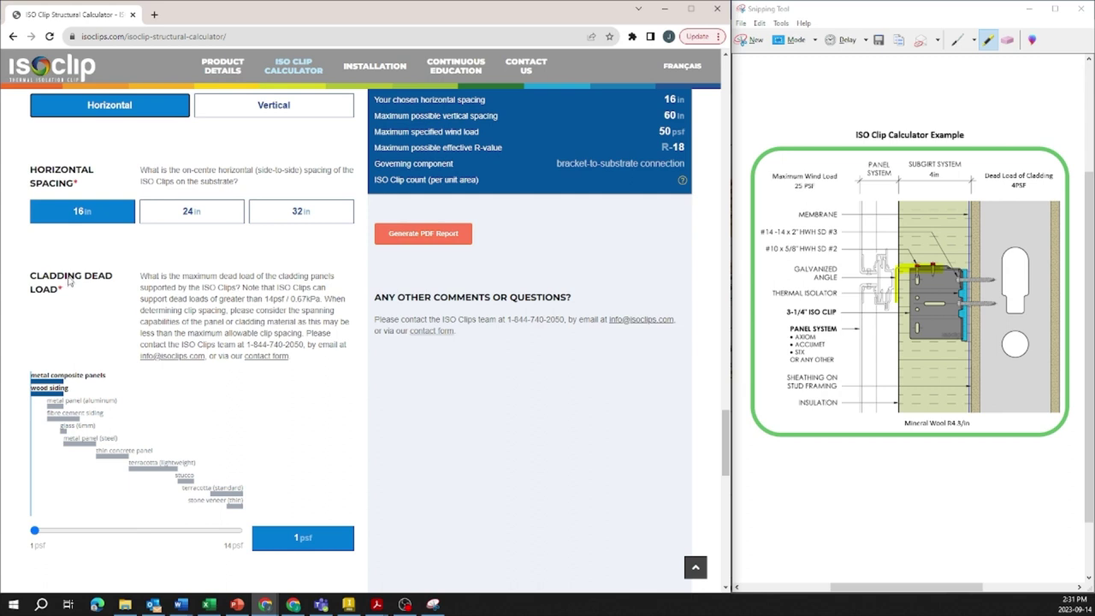
scroll(65, 286, down, 1)
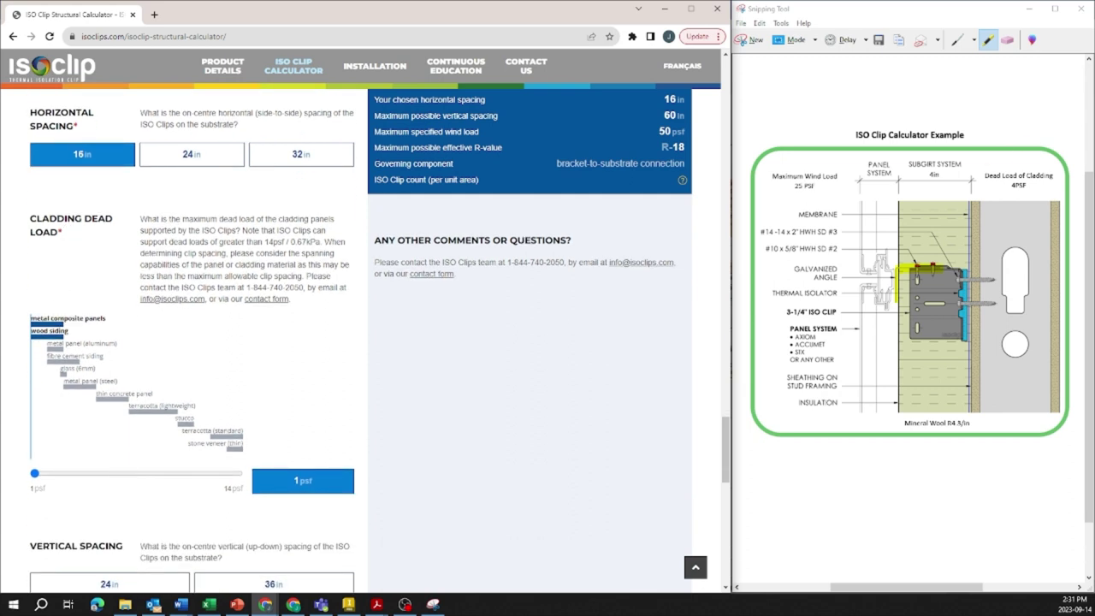
click(1010, 186)
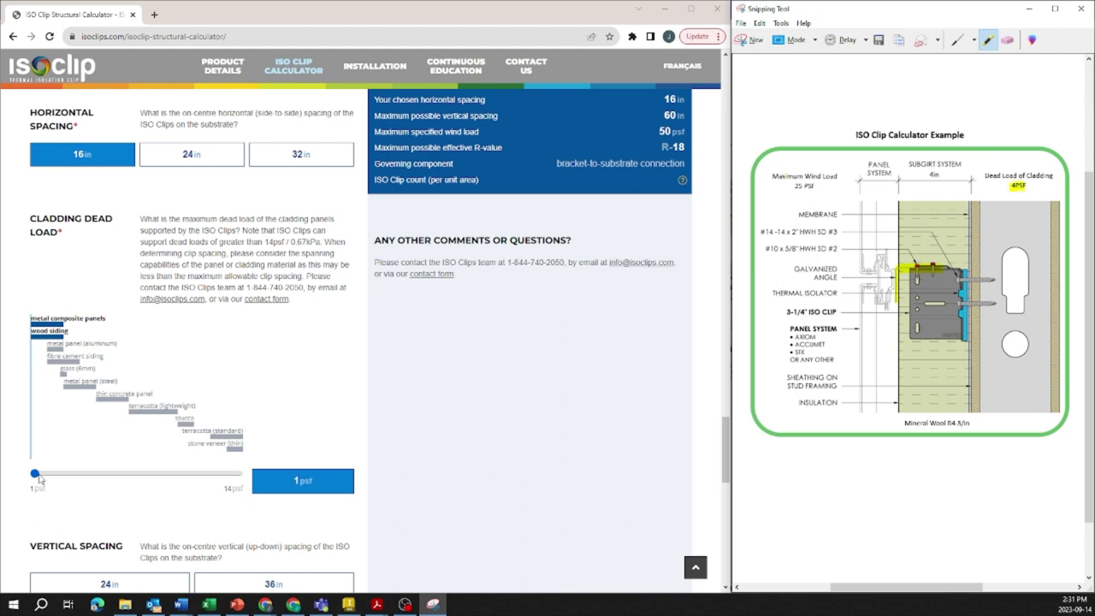
drag(34, 473, 80, 473)
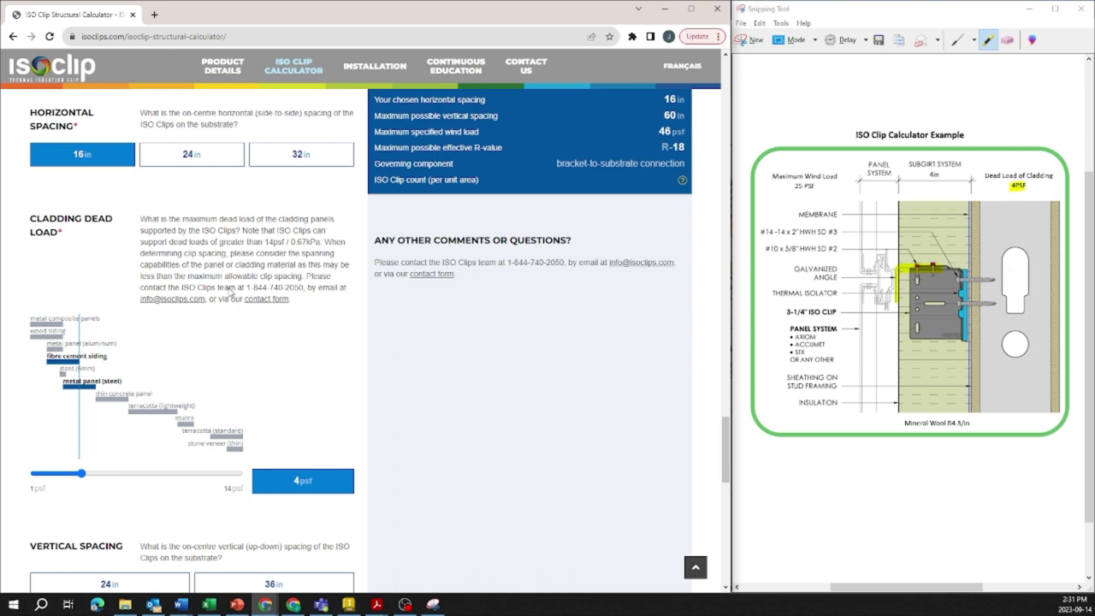
scroll(231, 292, down, 1)
scroll(231, 292, down, 3)
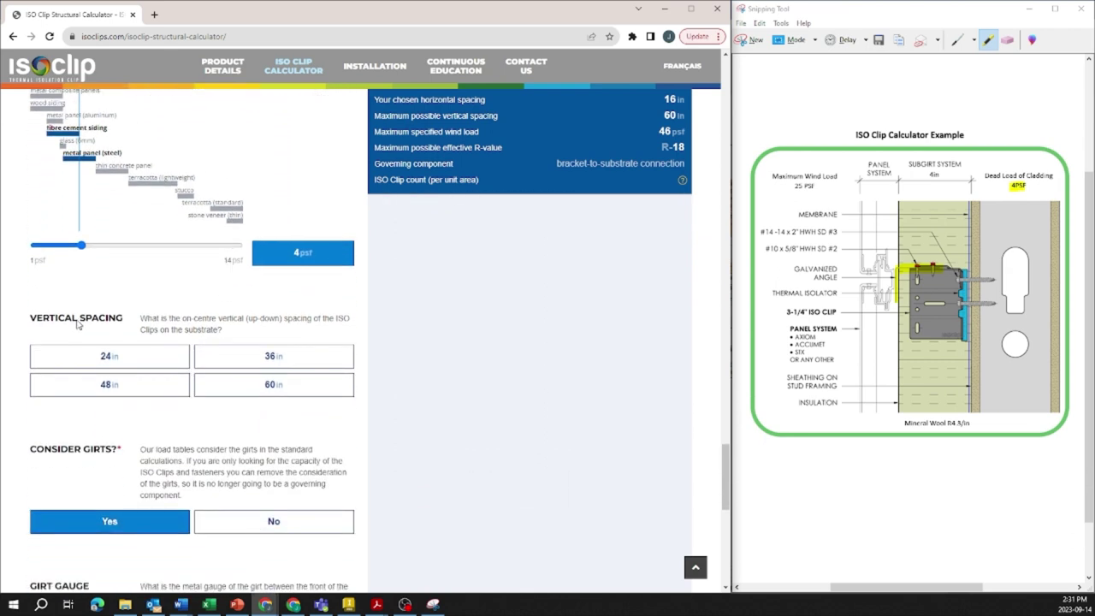
Set vertical spacing to 36 in and review results: 29 psf, R-17, 0.25 clips per ft².
click(278, 360)
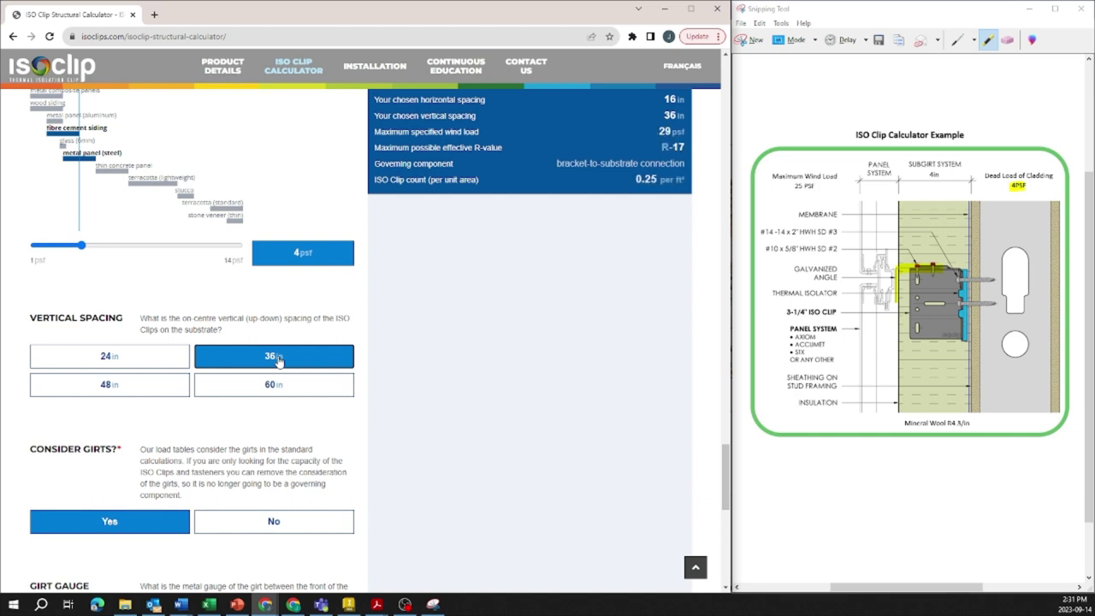
scroll(277, 360, down, 2)
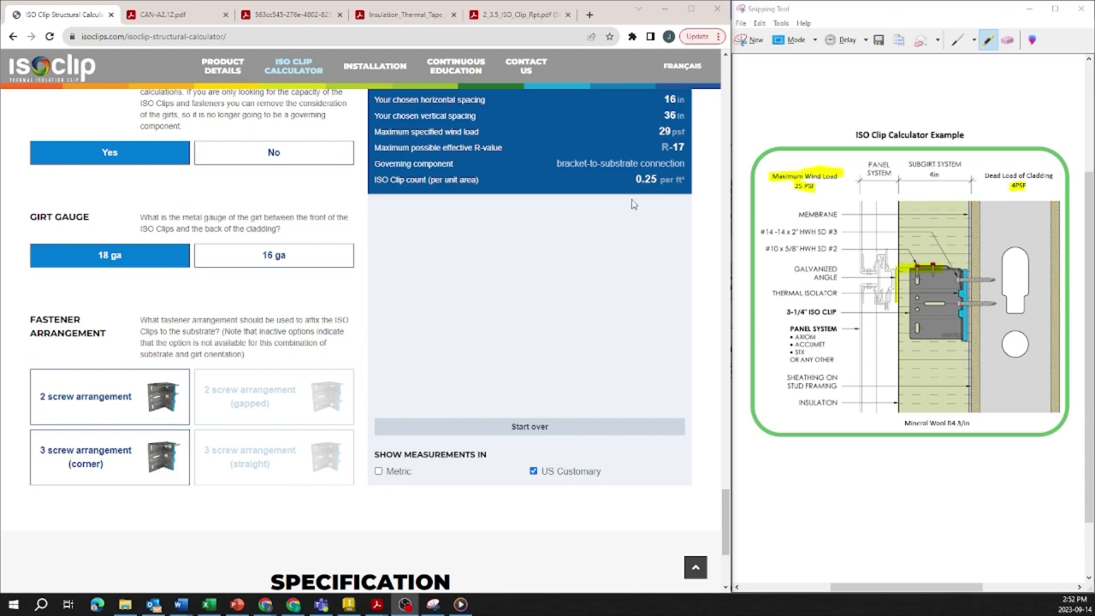
scroll(385, 315, up, 1)
scroll(384, 315, up, 10)
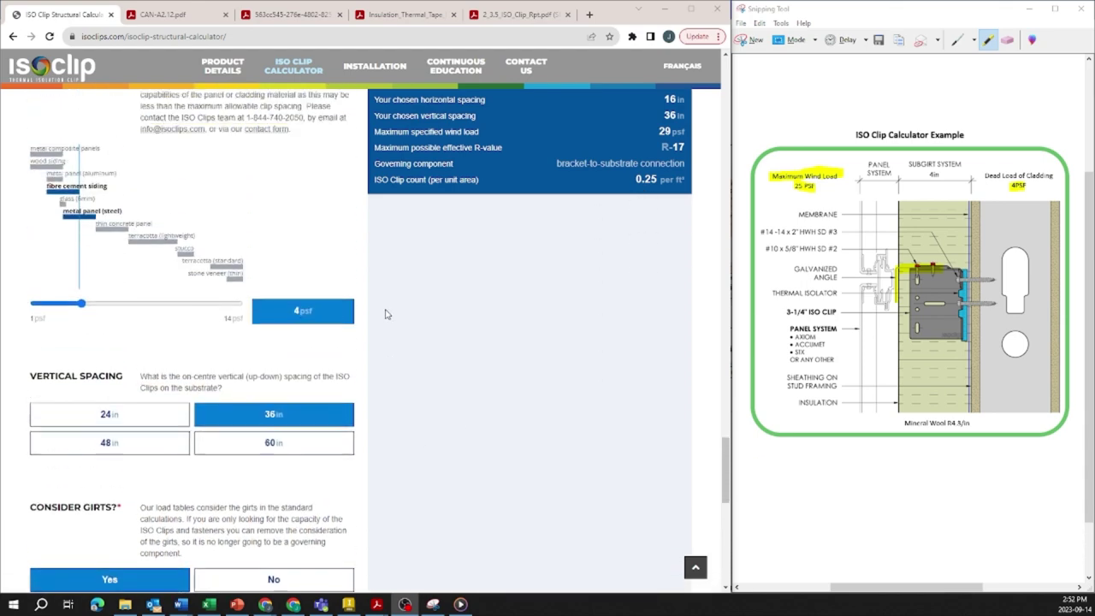
scroll(385, 314, up, 4)
scroll(385, 315, down, 2)
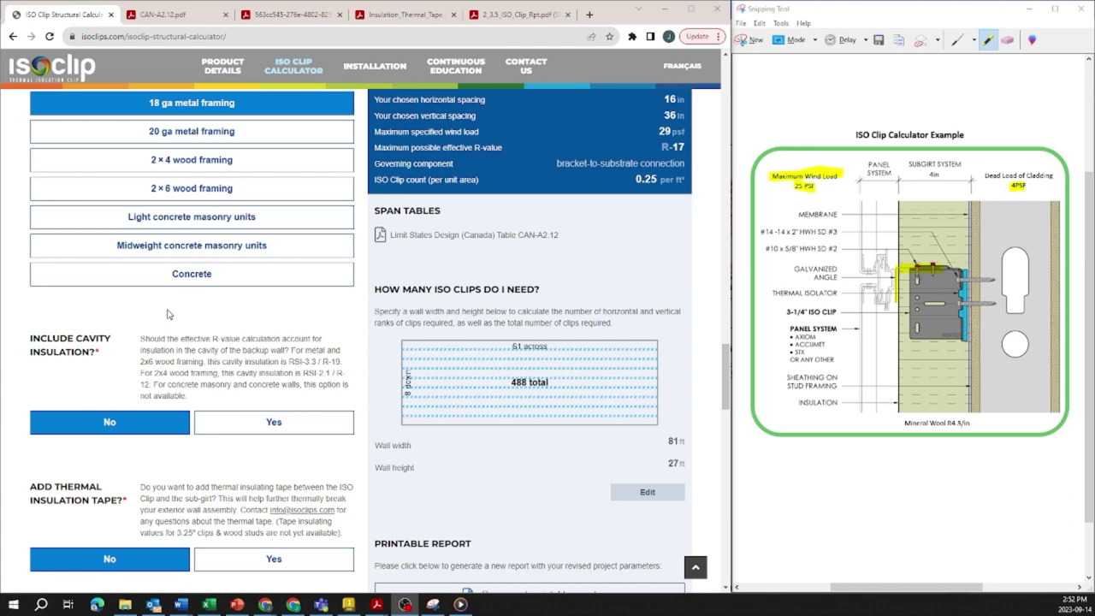
Set Exterior Insulation Effectiveness to XPS at R-5 per in, raising the R-value to R-19.
scroll(169, 315, up, 5)
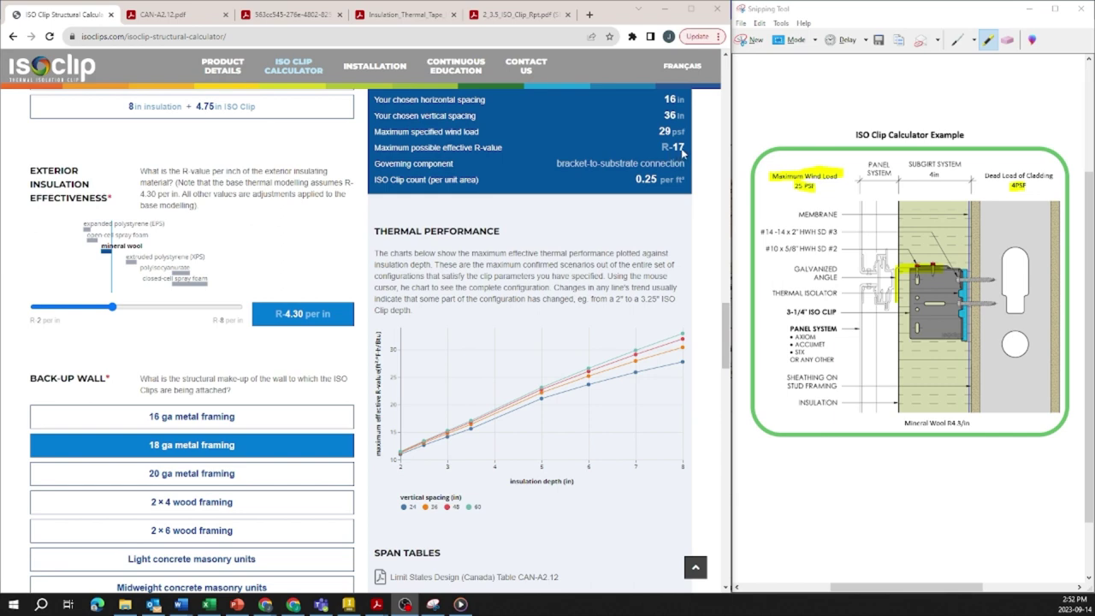
scroll(102, 395, up, 2)
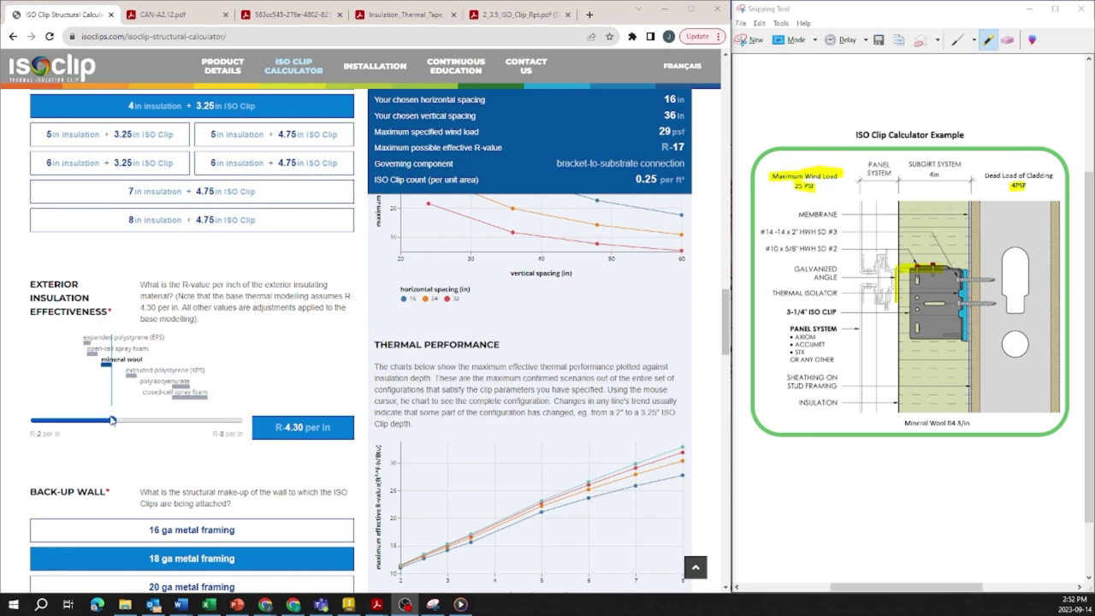
drag(112, 420, 137, 420)
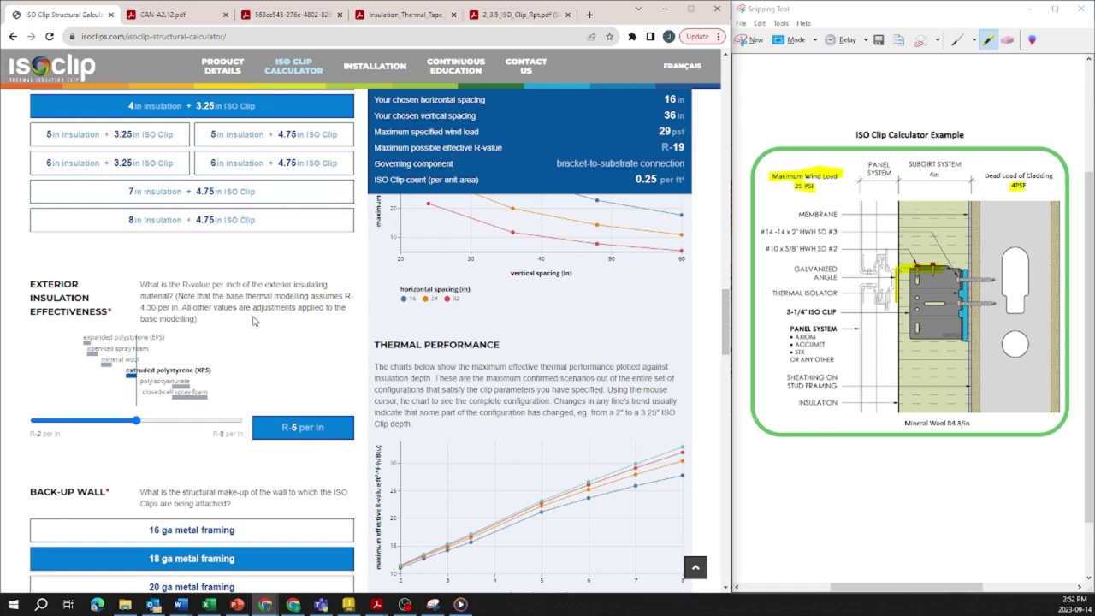
scroll(254, 322, down, 5)
scroll(254, 323, down, 4)
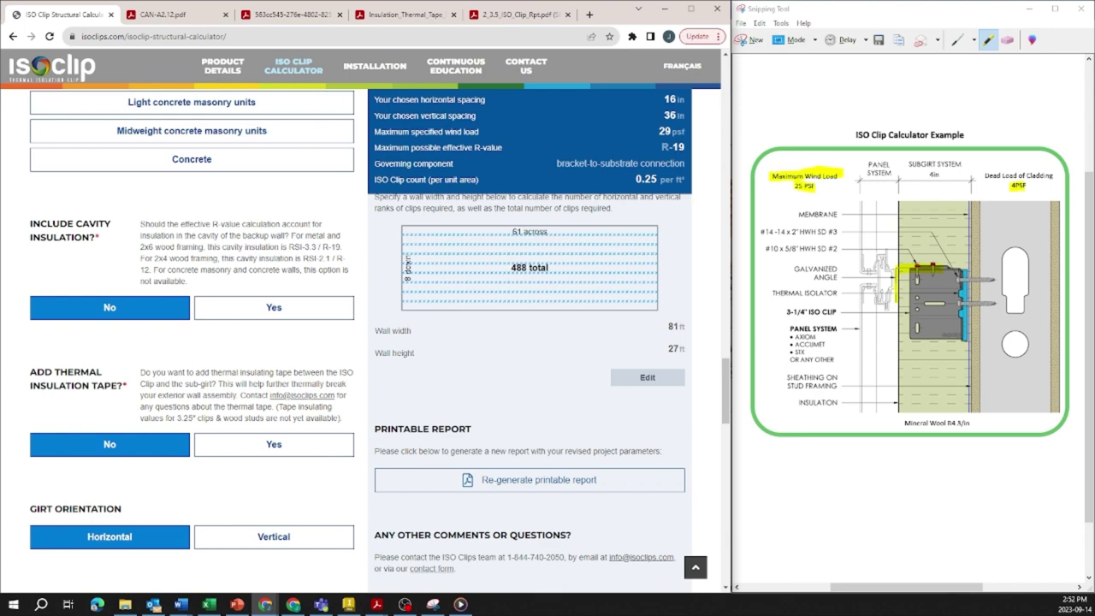
Include thermal insulating tape, lifting the maximum effective R-value to R-20.
click(237, 448)
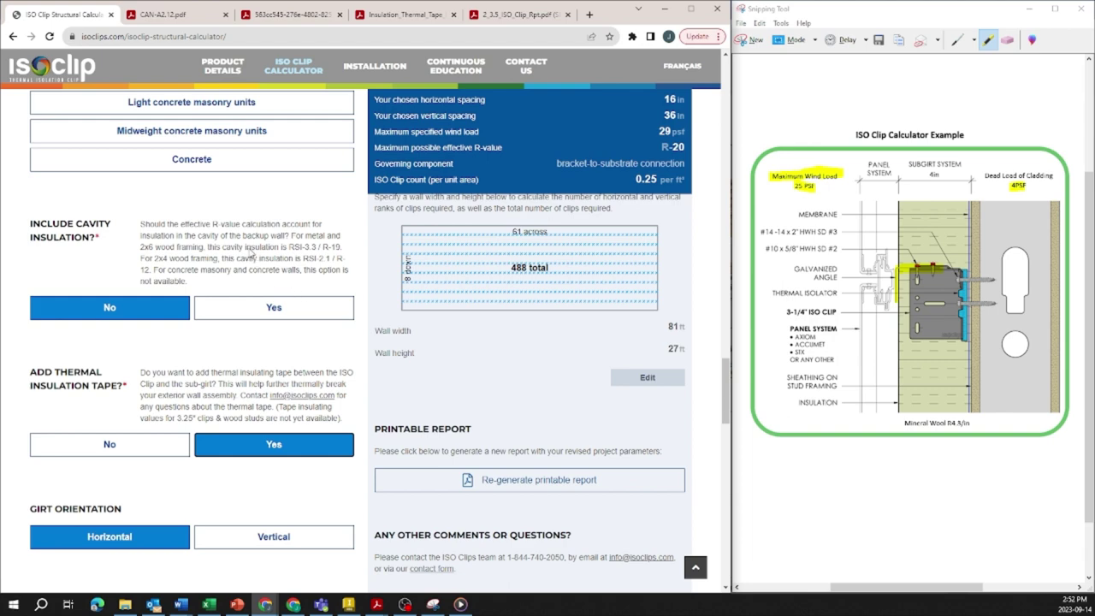
scroll(252, 255, down, 3)
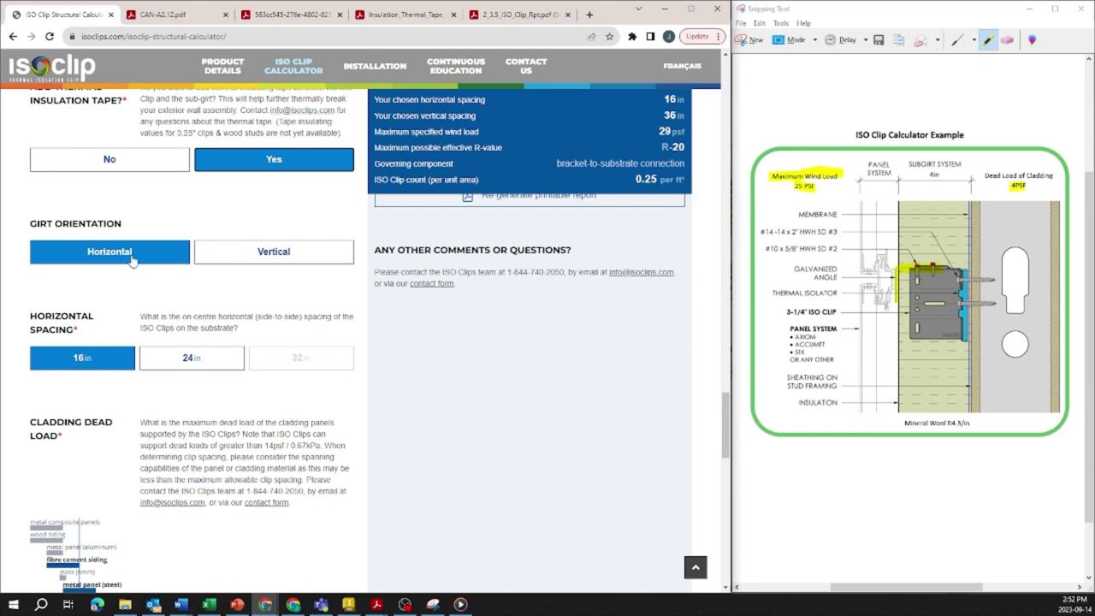
Switch girts to Vertical, try 16 ga then return to 18 ga, and set Consider Girts to No.
click(238, 260)
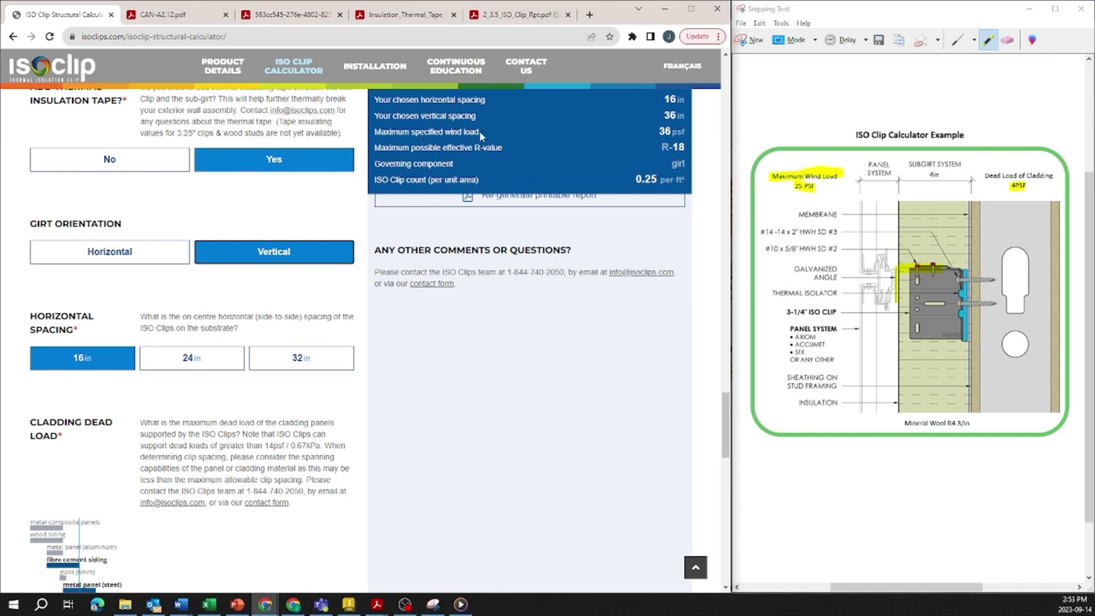
scroll(479, 131, down, 6)
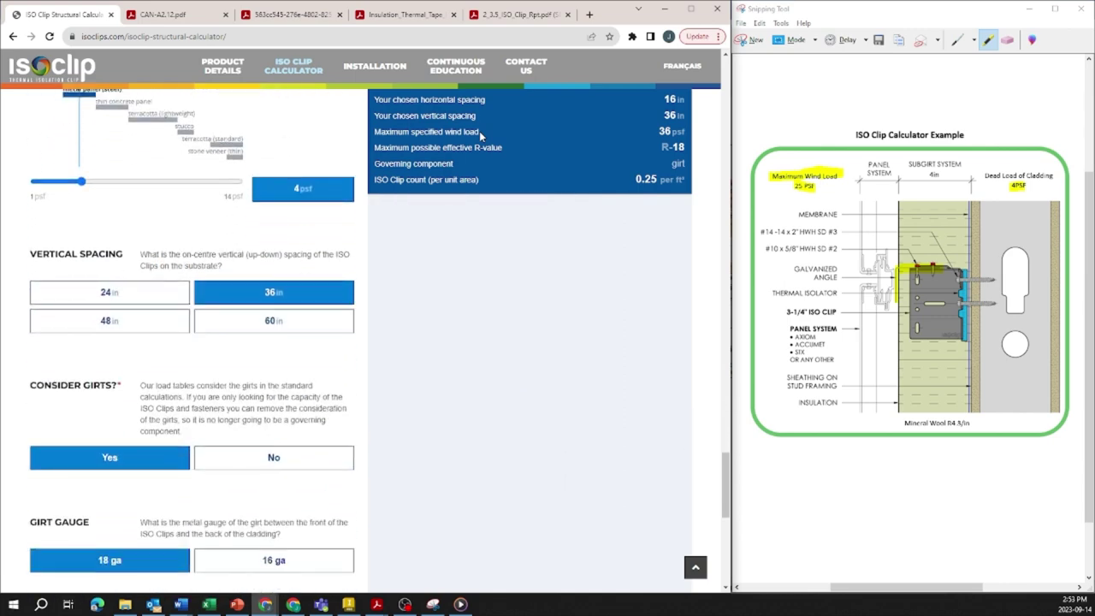
scroll(479, 131, down, 1)
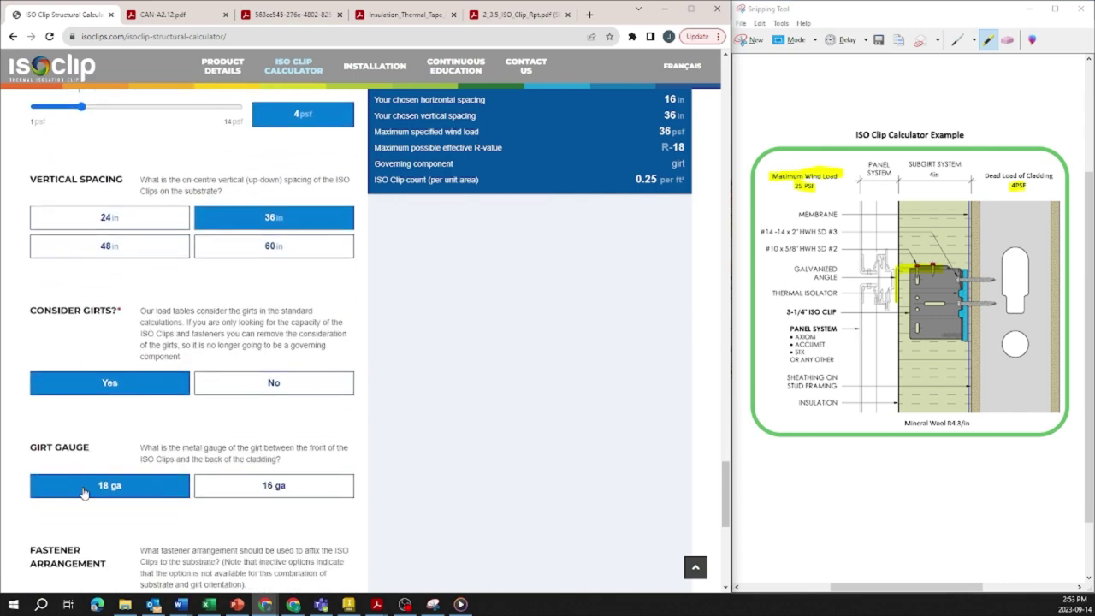
click(260, 492)
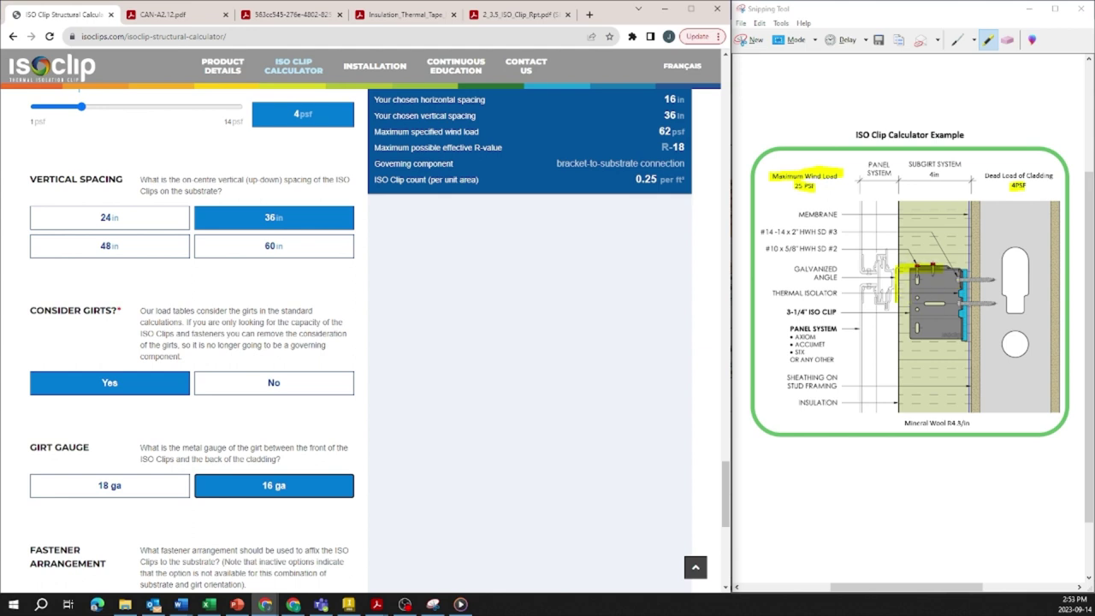
click(126, 494)
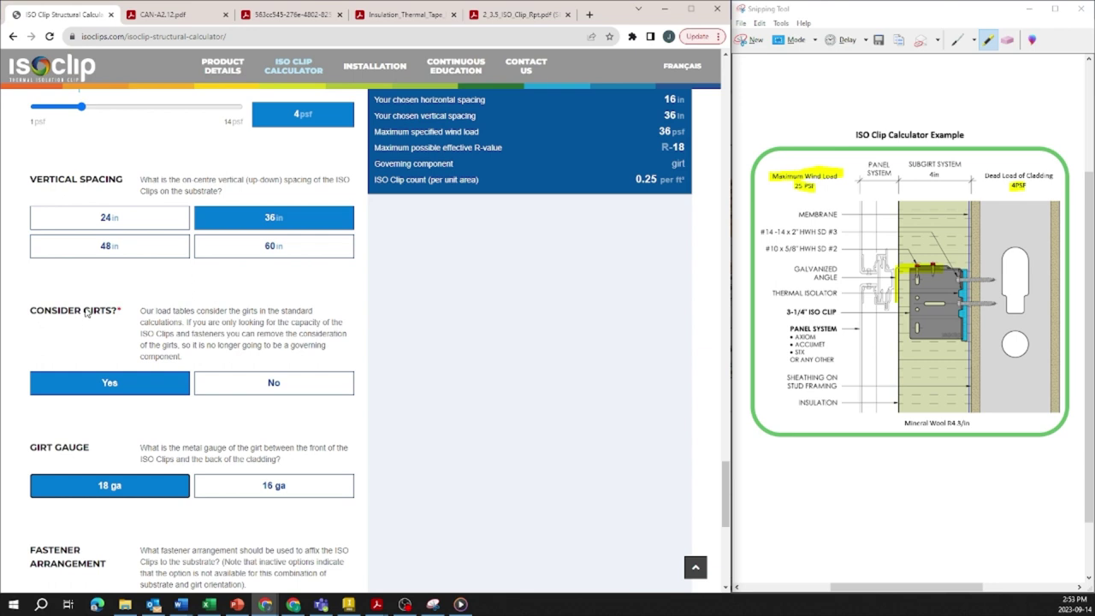
click(293, 384)
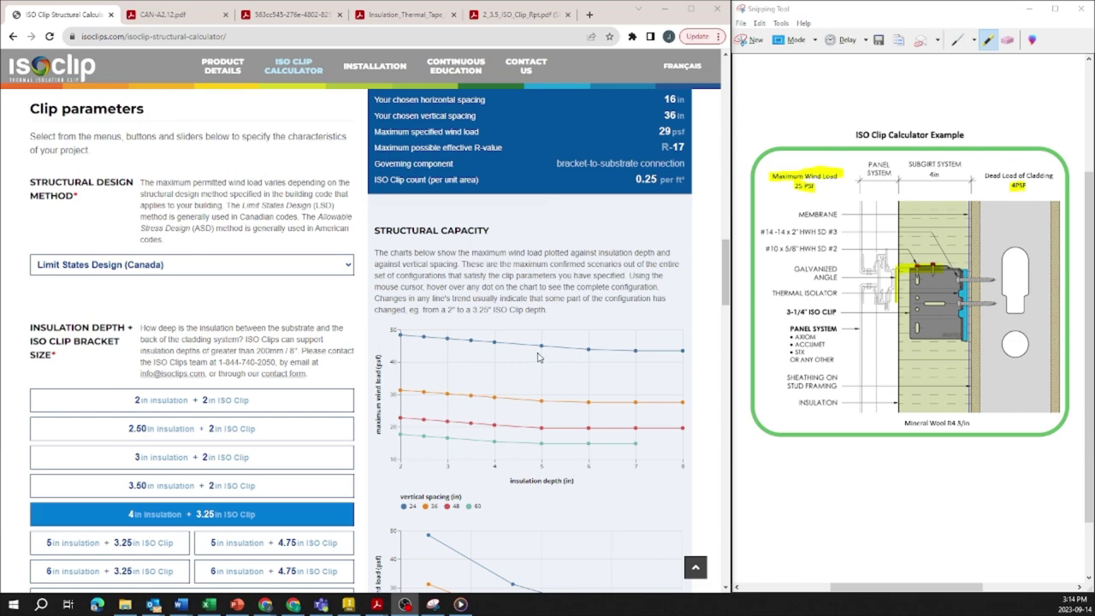
mouse_move(541, 349)
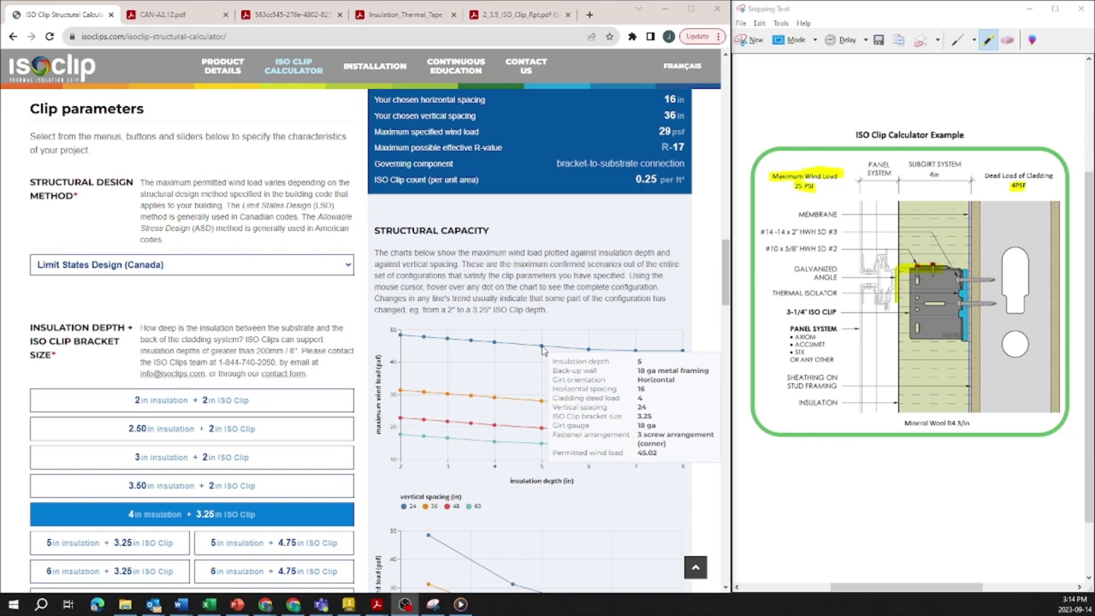
scroll(459, 247, down, 2)
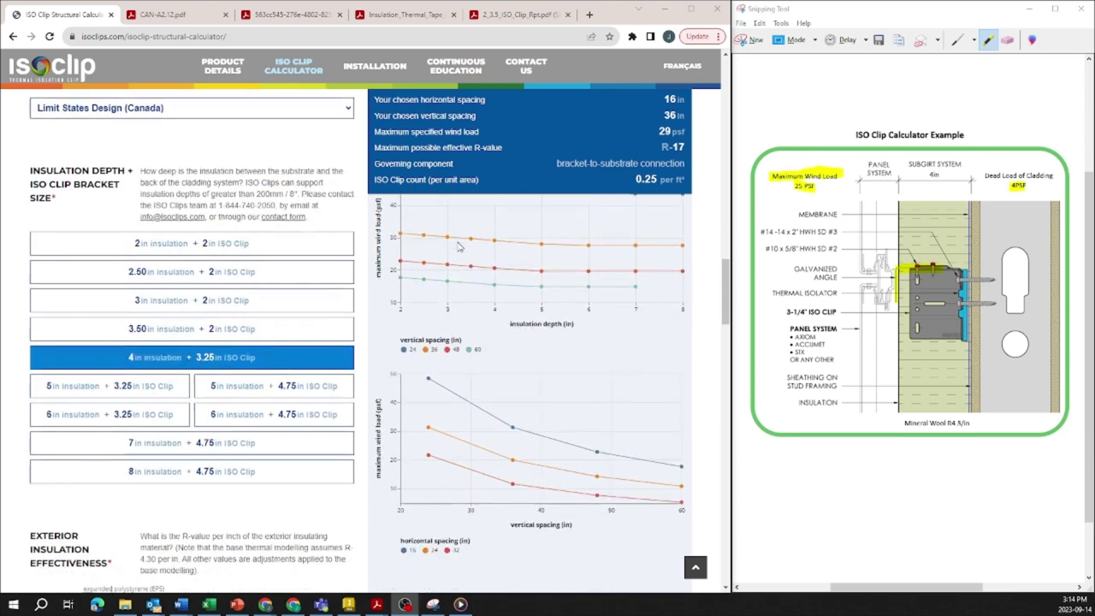
scroll(459, 247, down, 1)
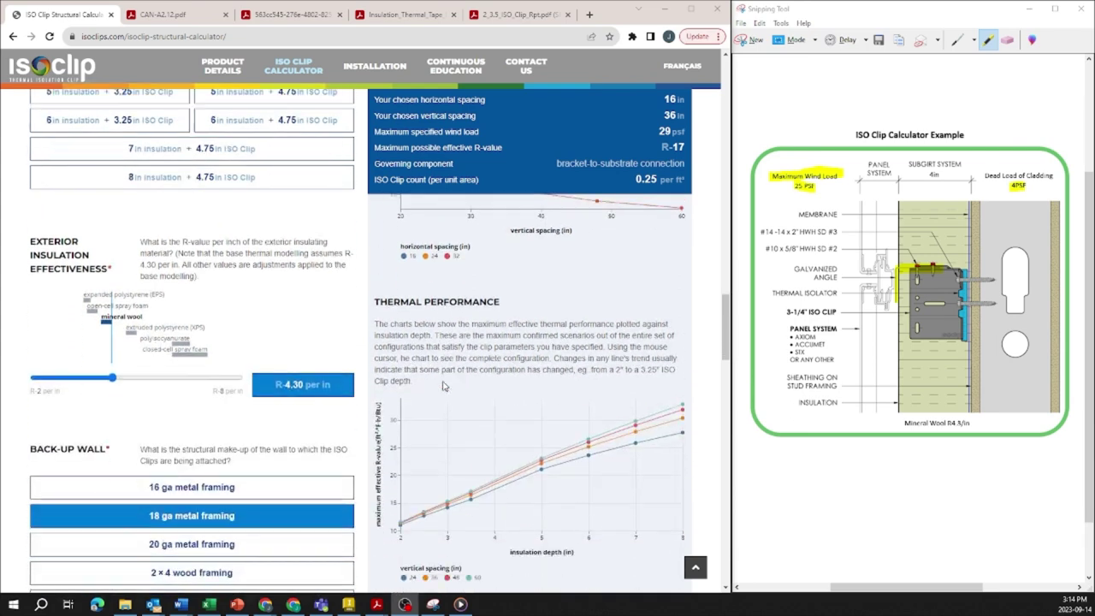
scroll(442, 306, down, 1)
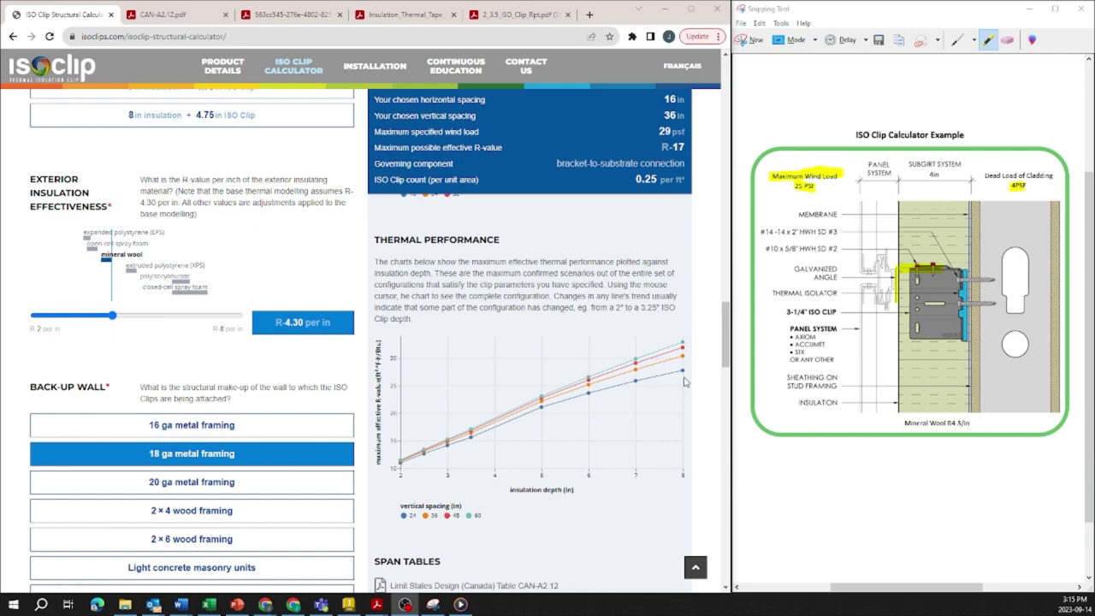
scroll(640, 408, down, 1)
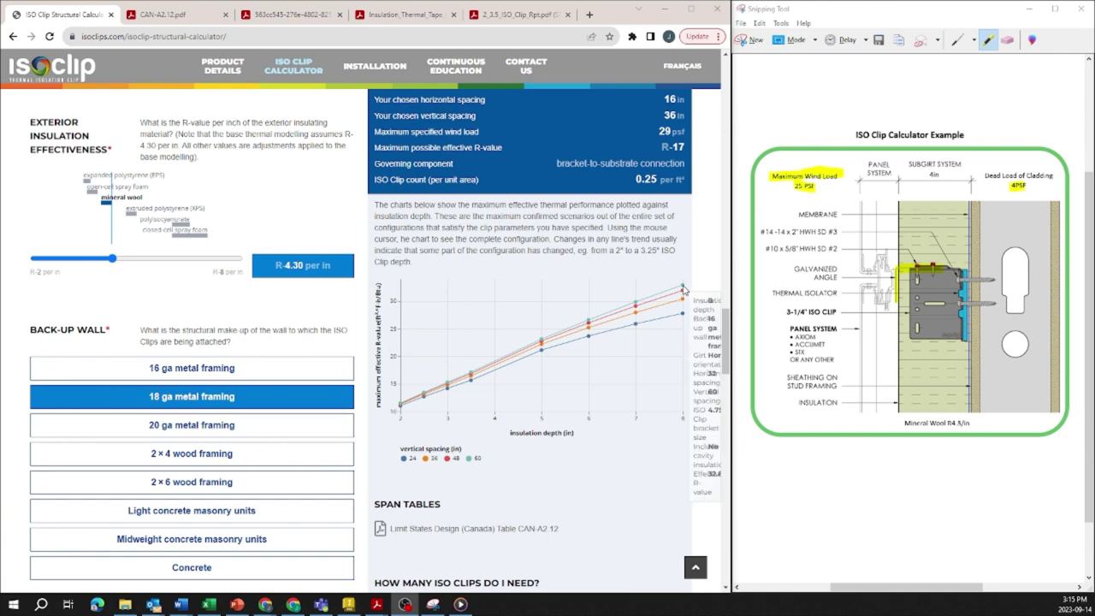
scroll(650, 360, down, 2)
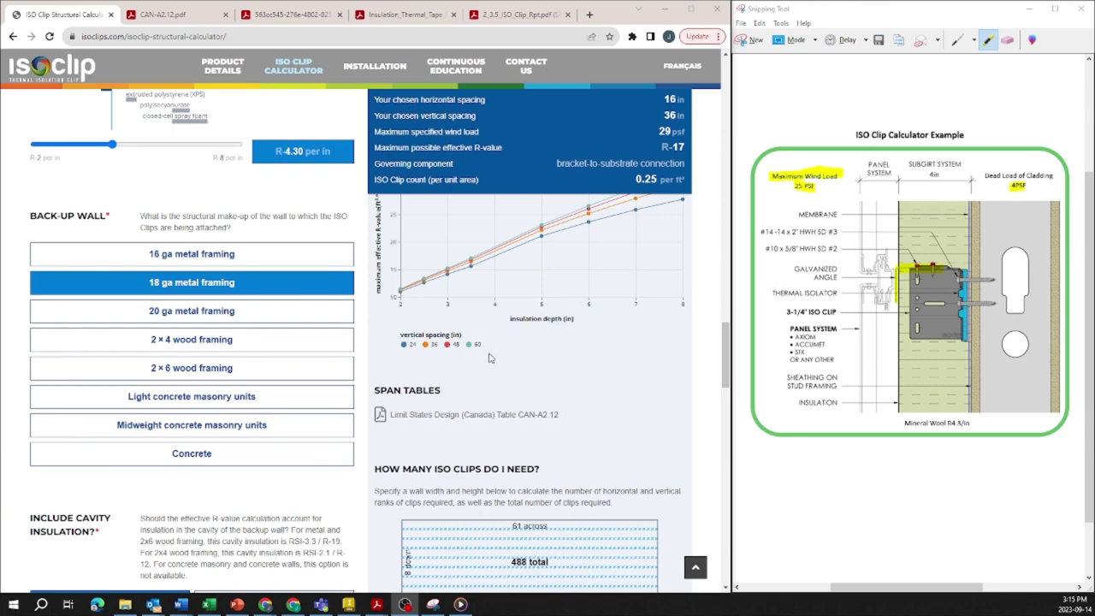
Open the CAN-A2.12 horizontal girt span table and zoom in twice to read its wind loads.
click(411, 419)
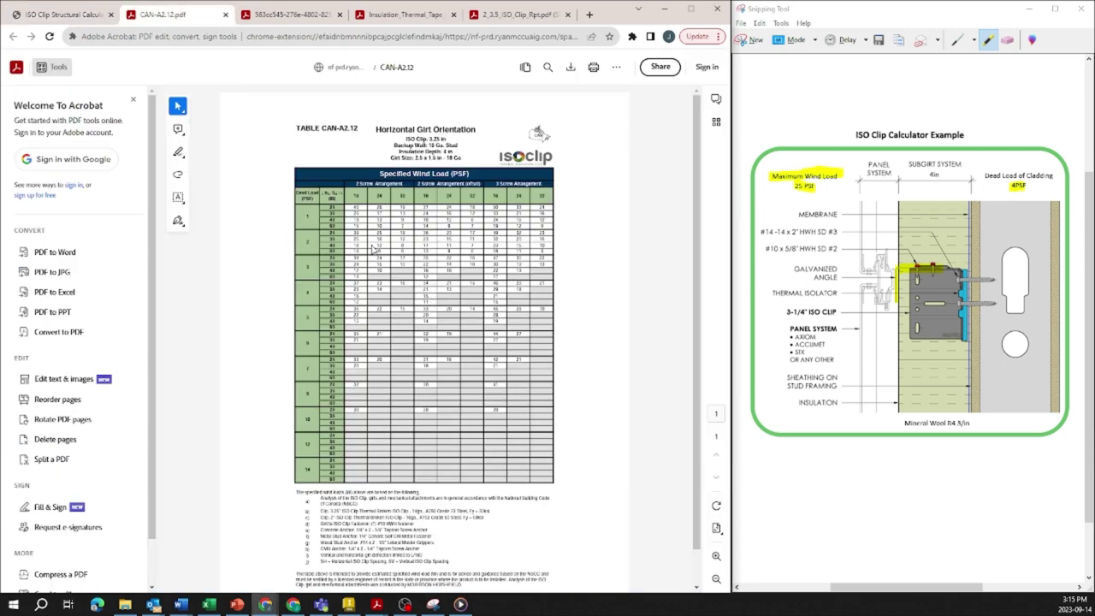
click(714, 556)
click(714, 556)
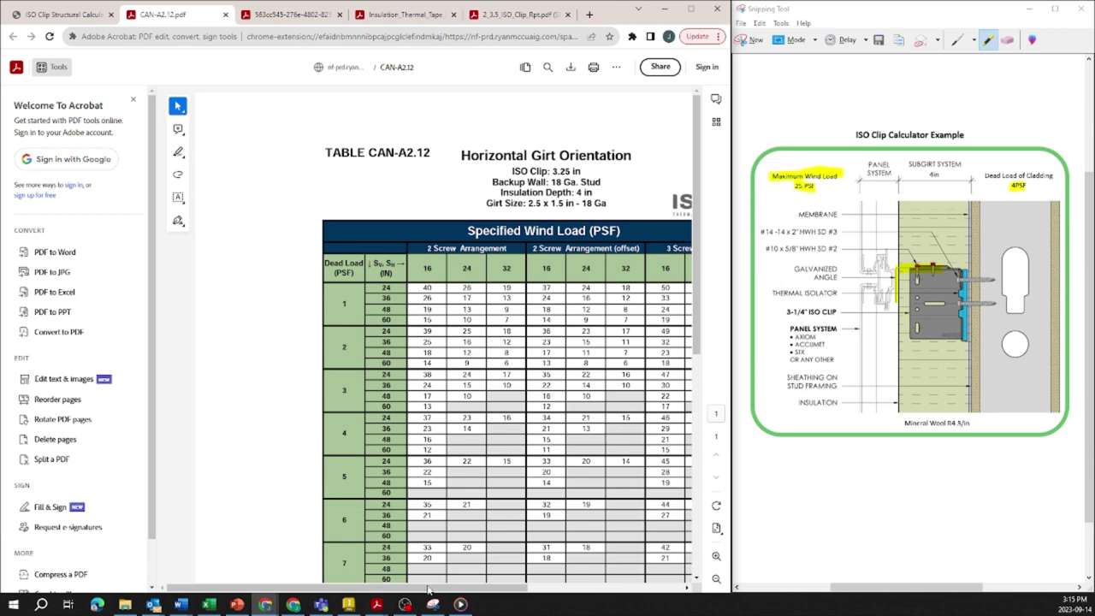
drag(430, 589, 490, 589)
scroll(389, 392, down, 2)
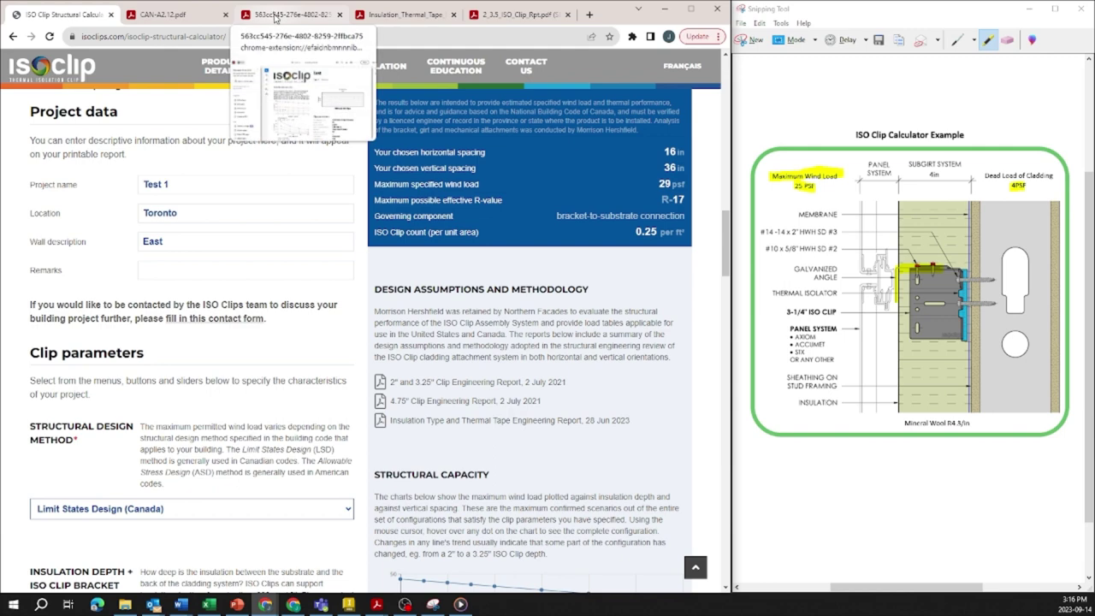
Bring up the 2"/3.25" ISO Clip Structural Span Tables report and page down to section 6, Fastener Analysis.
click(409, 14)
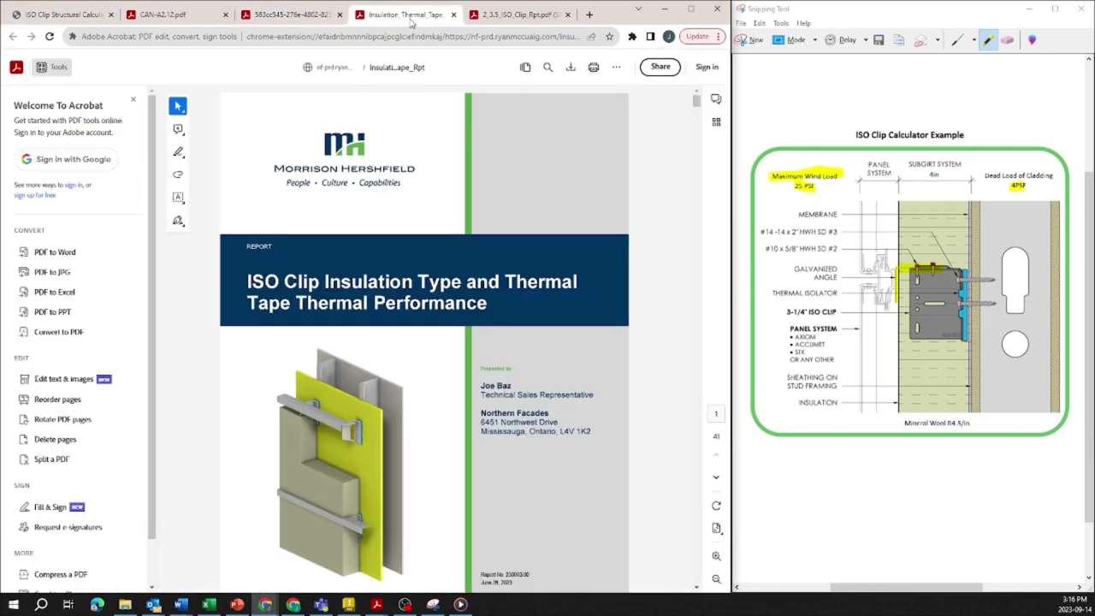
click(545, 15)
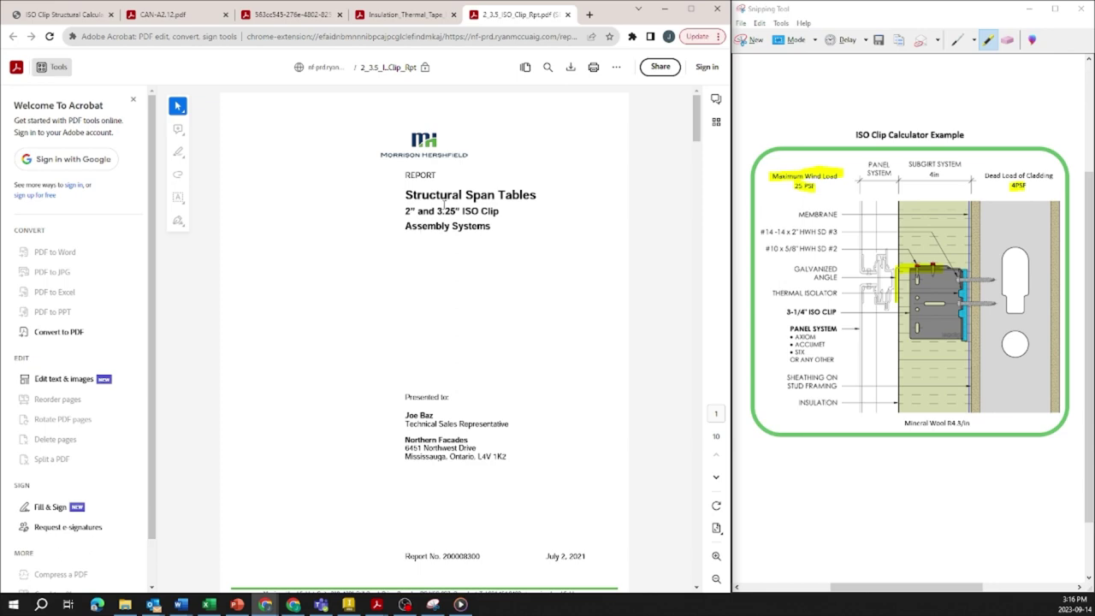
scroll(448, 195, down, 15)
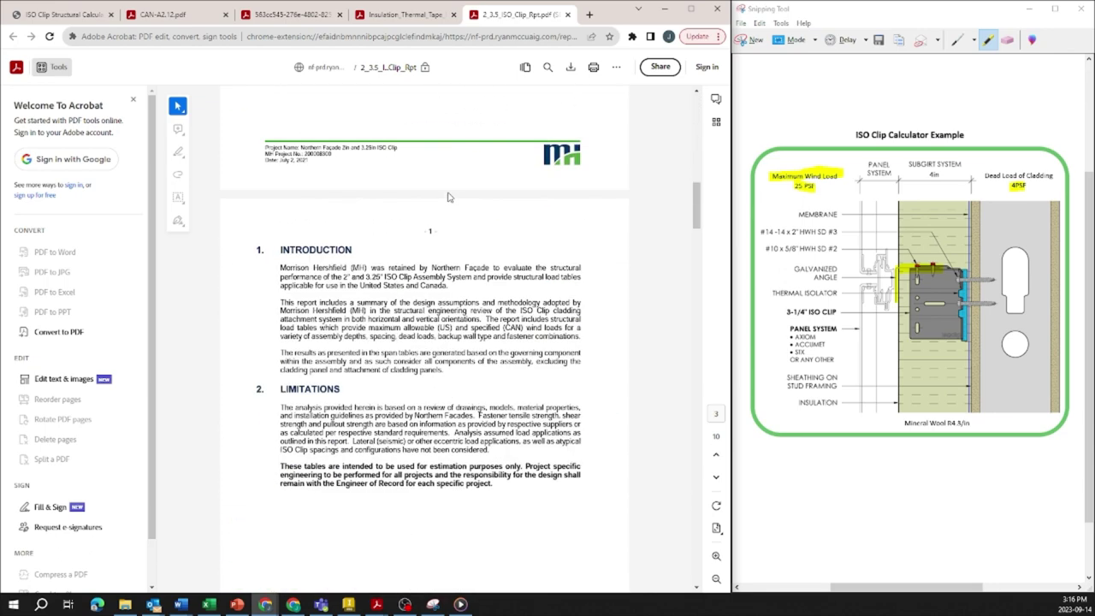
scroll(448, 195, down, 4)
scroll(448, 195, down, 2)
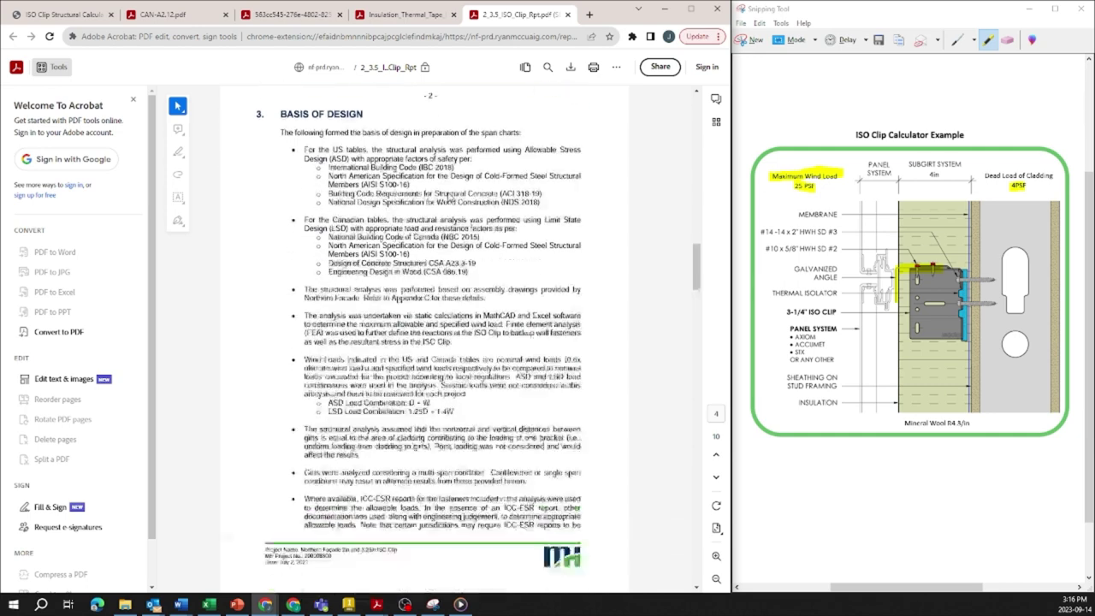
scroll(438, 229, down, 4)
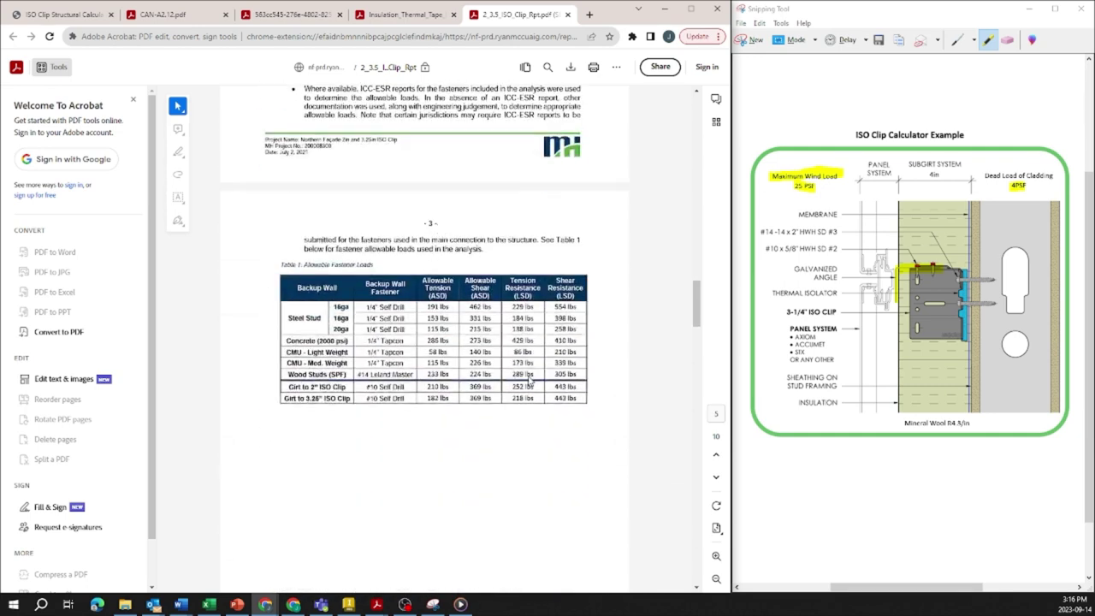
scroll(487, 386, up, 5)
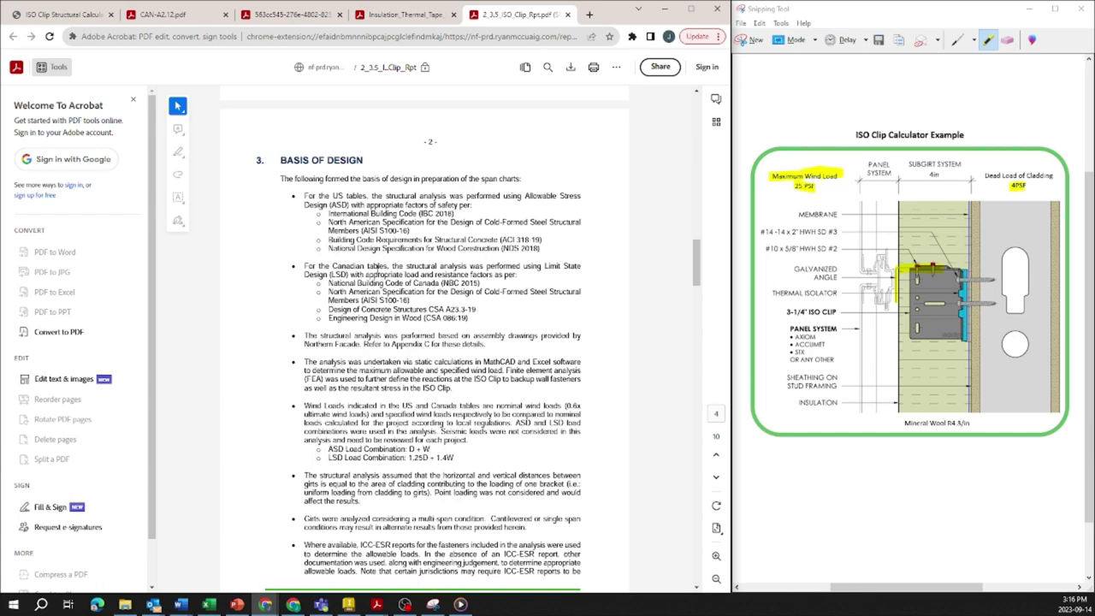
scroll(382, 225, down, 15)
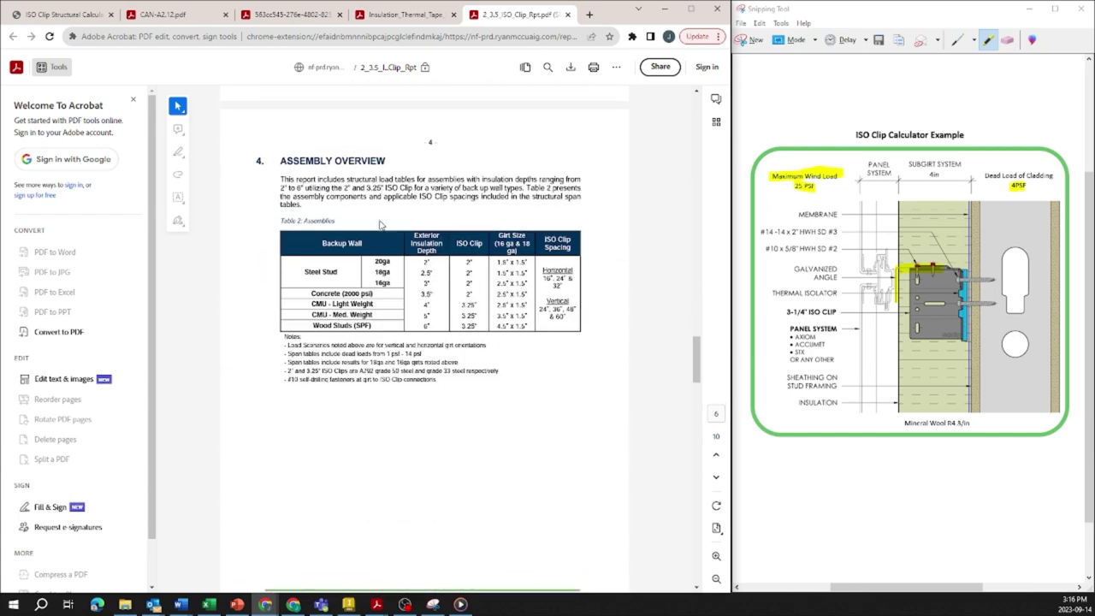
scroll(381, 225, down, 8)
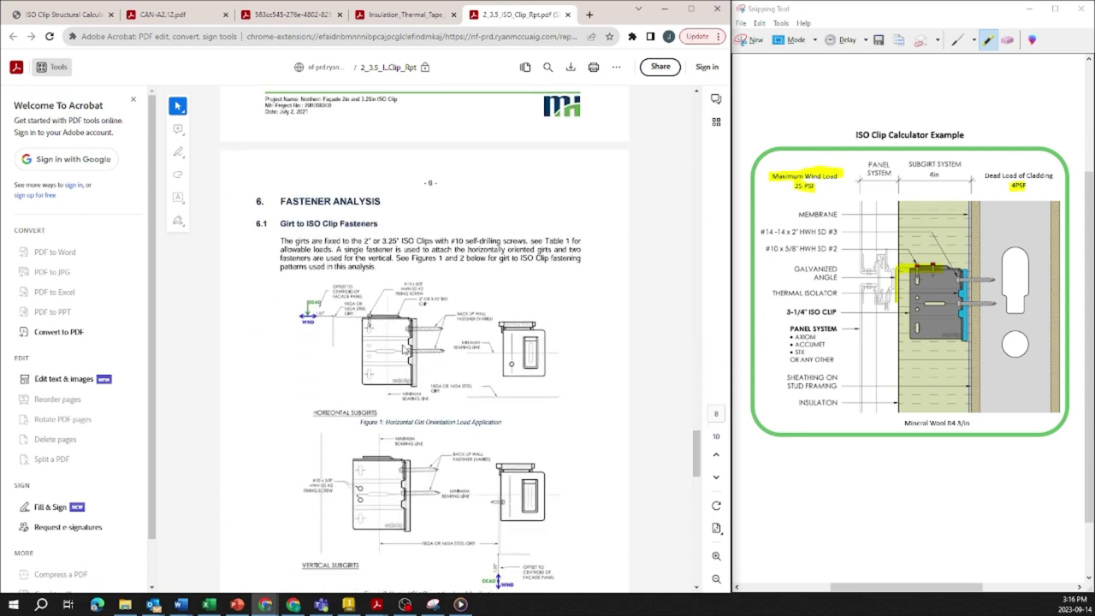
Return to the Insulation Type and Thermal Tape report and scroll down to its Evaluation Methodology.
click(395, 15)
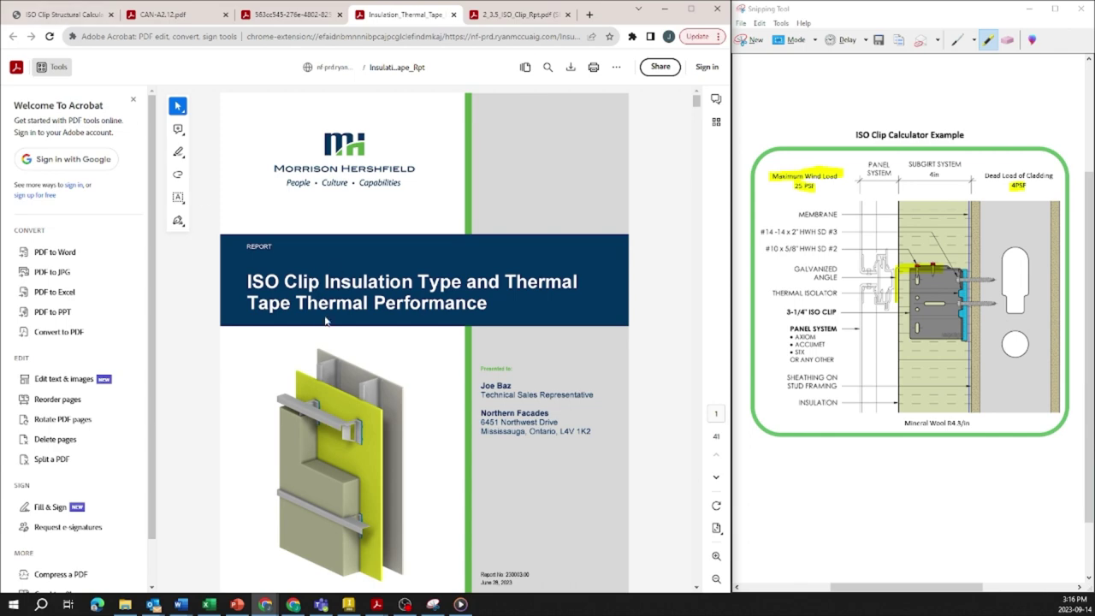
scroll(360, 306, down, 15)
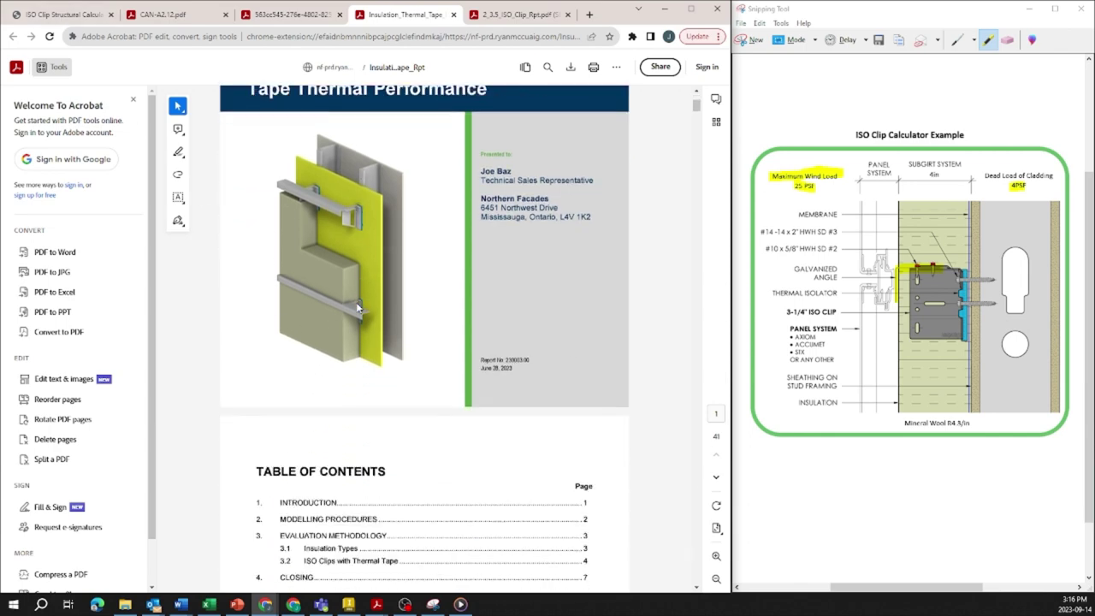
scroll(360, 310, down, 10)
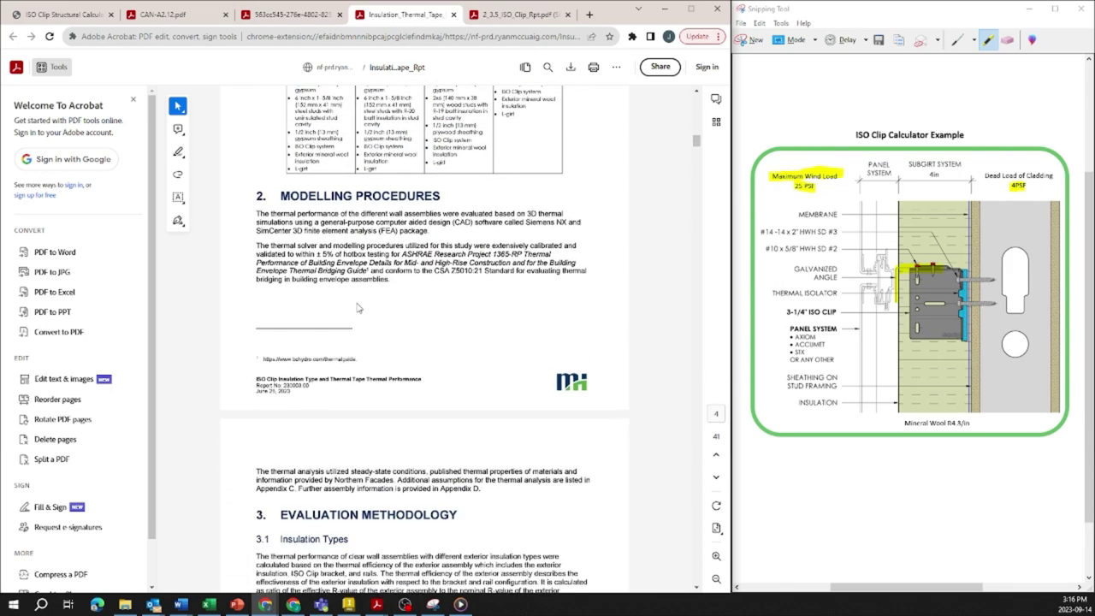
scroll(358, 308, down, 2)
scroll(358, 308, down, 10)
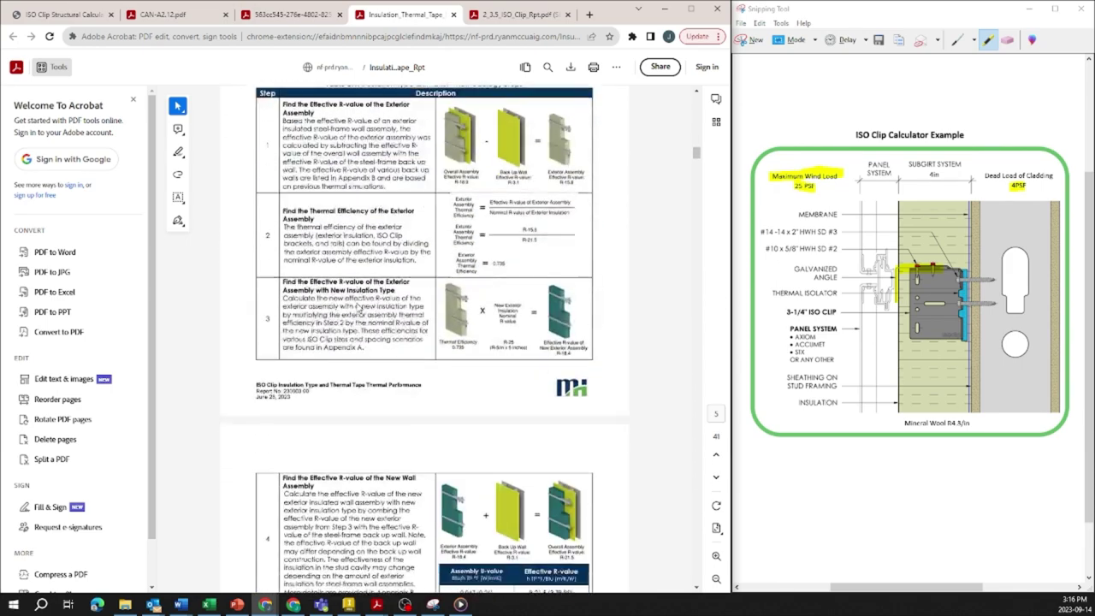
scroll(358, 308, down, 1)
scroll(358, 307, up, 1)
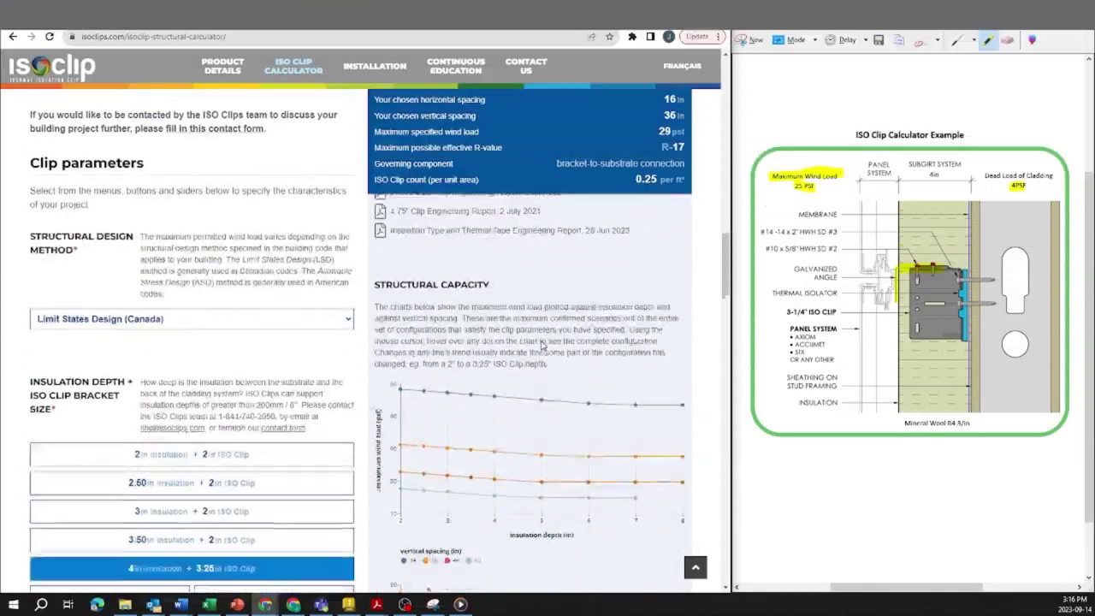
Regenerate the printable report from current parameters and view the resulting PDF listing 488 clips.
scroll(541, 344, down, 10)
scroll(541, 344, down, 5)
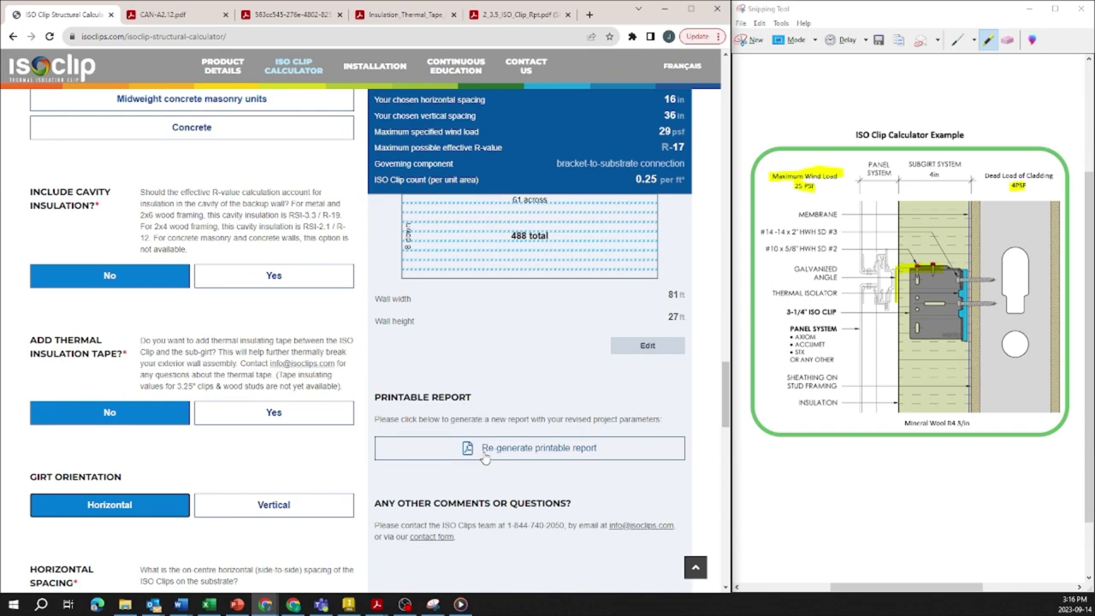
scroll(465, 459, down, 1)
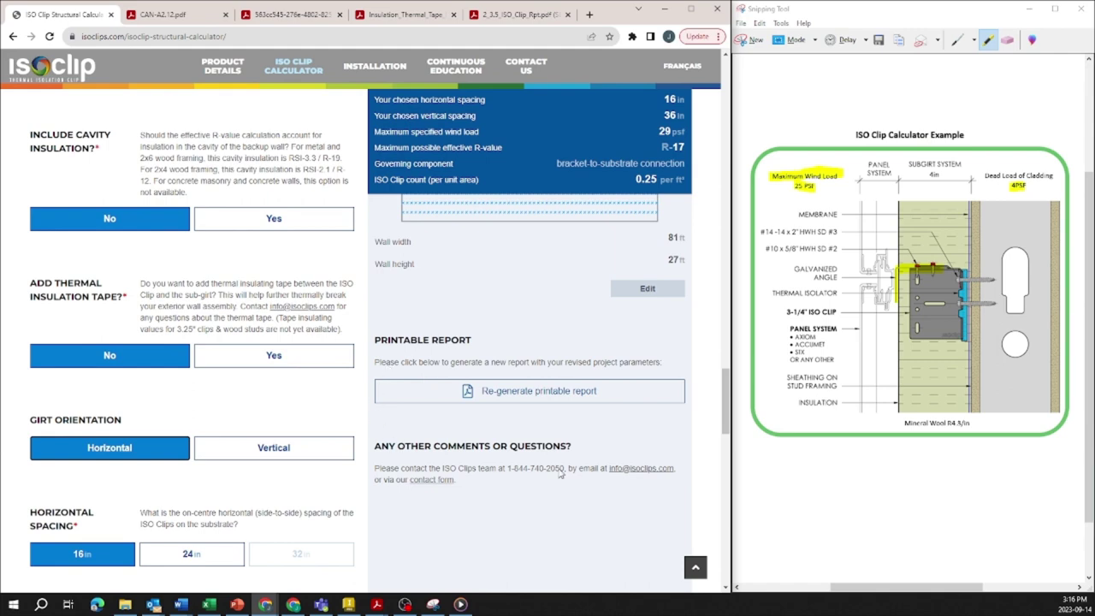
click(478, 400)
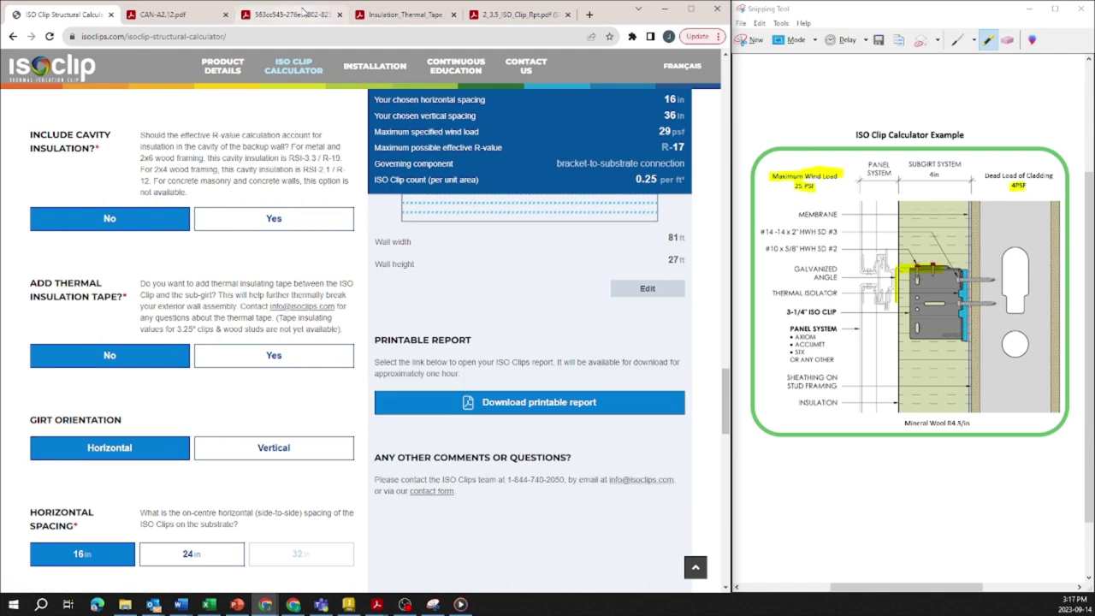
click(282, 15)
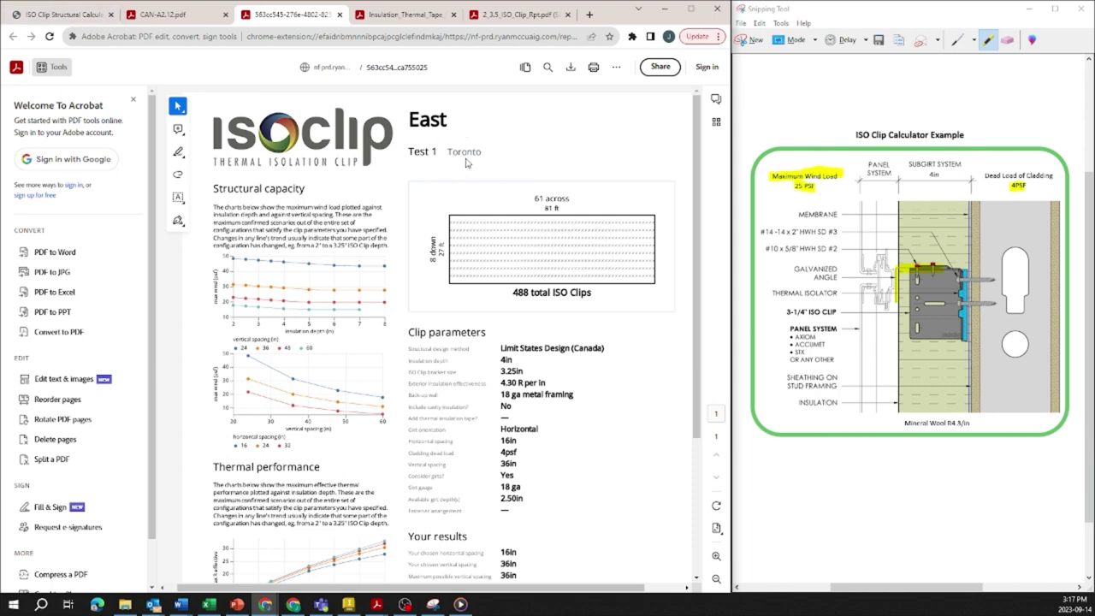
scroll(432, 154, down, 4)
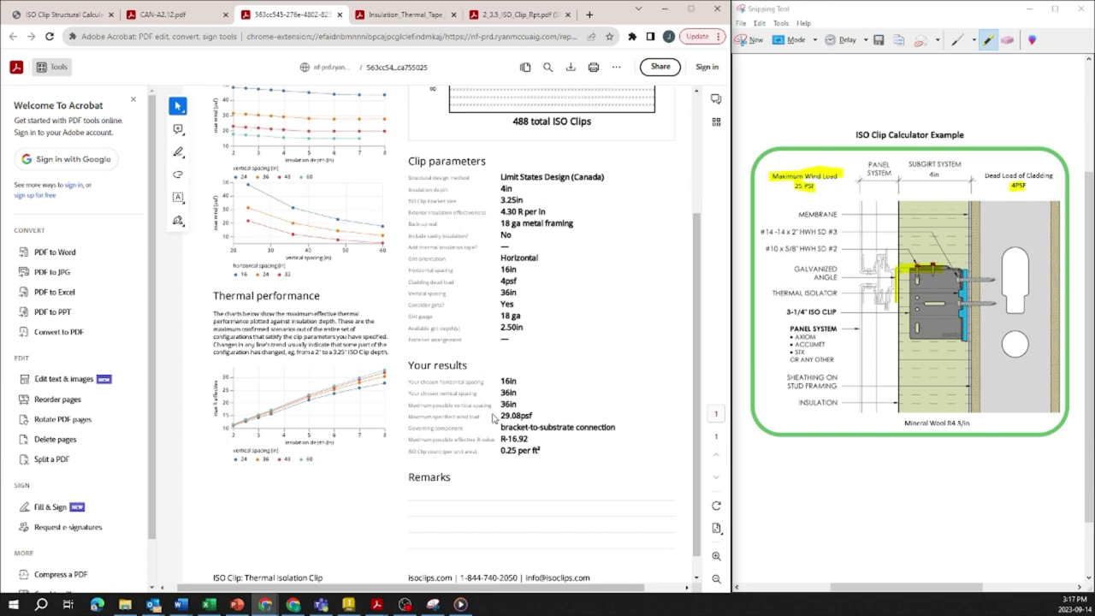
scroll(513, 411, up, 1)
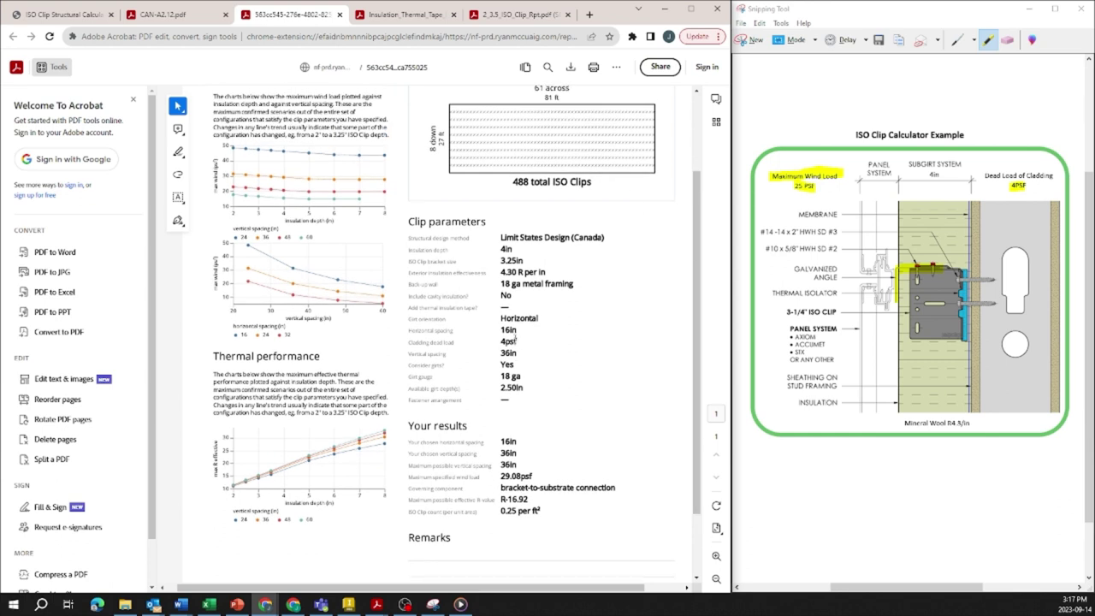
scroll(514, 339, up, 2)
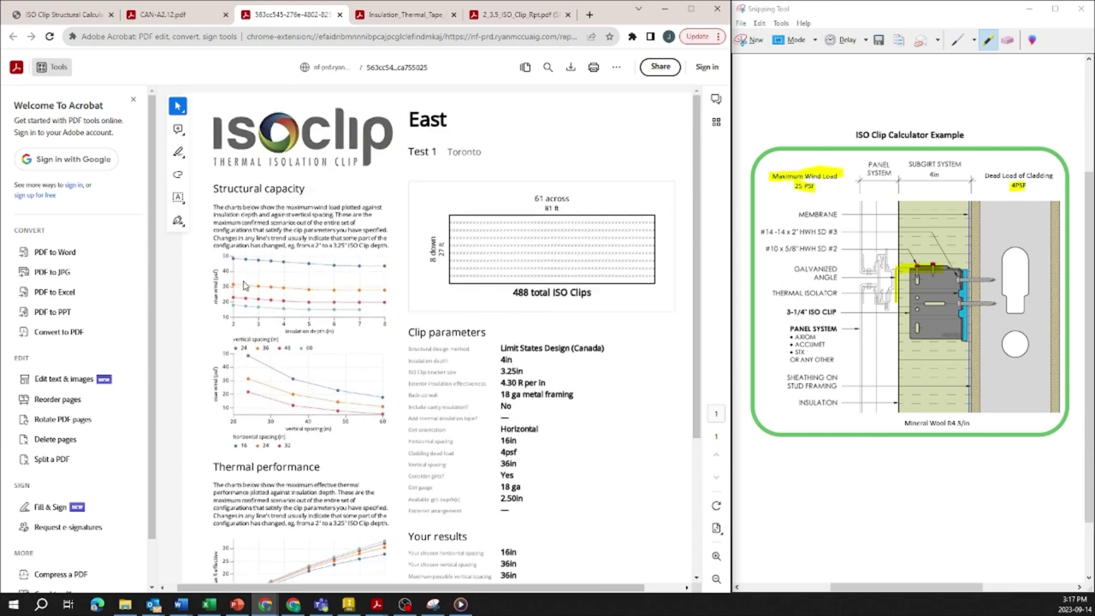
scroll(244, 286, down, 2)
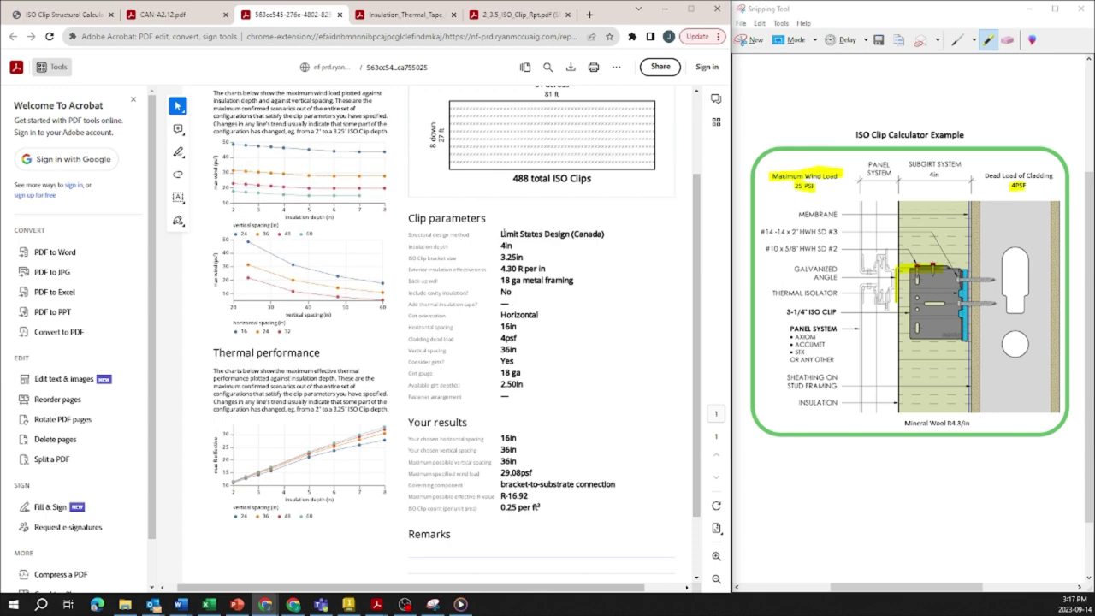
click(171, 15)
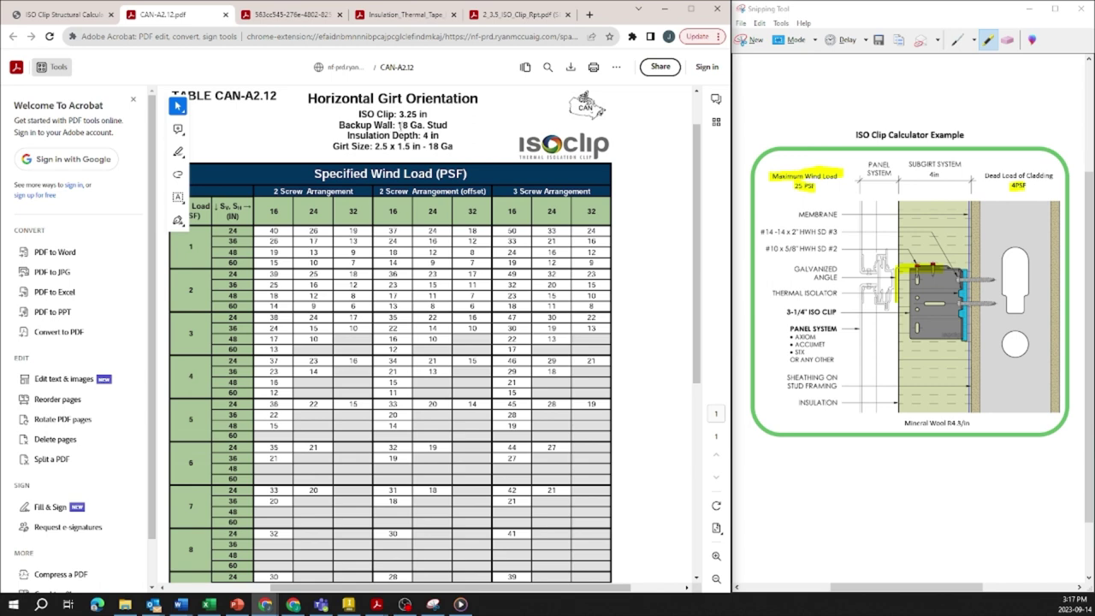
Glance over the wind-load table and fastener report PDFs, then return to the ISO Clip Structural Calculator.
scroll(457, 178, up, 1)
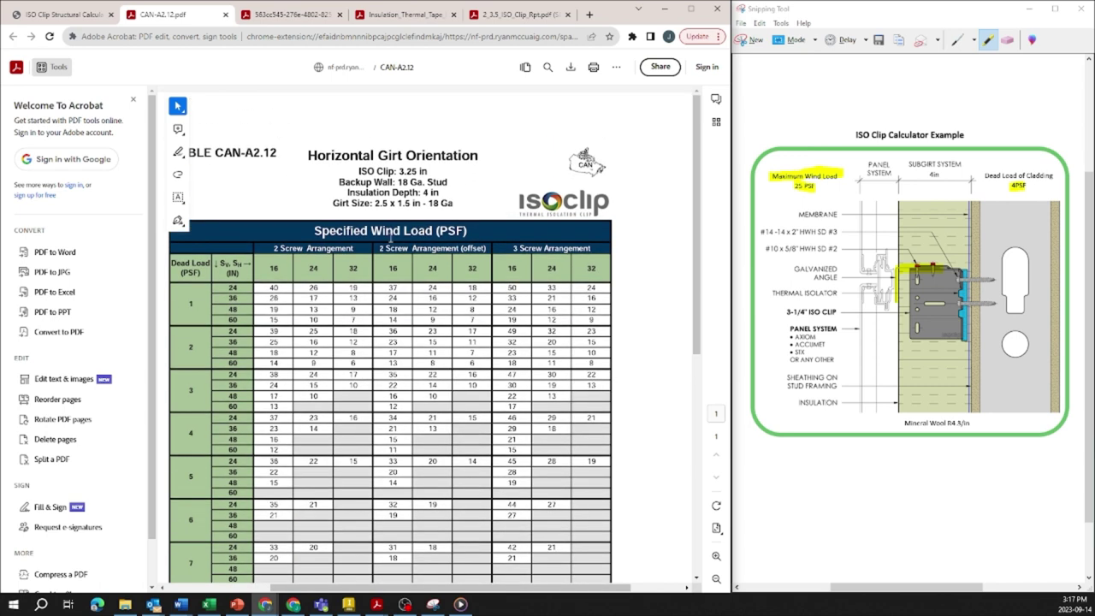
click(496, 18)
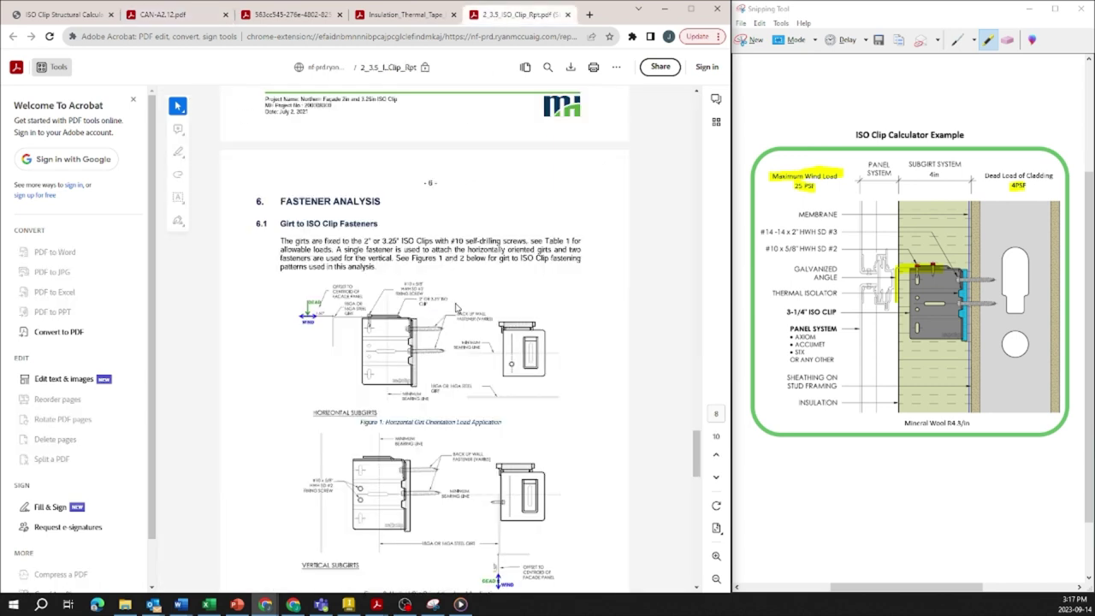
scroll(445, 203, up, 1)
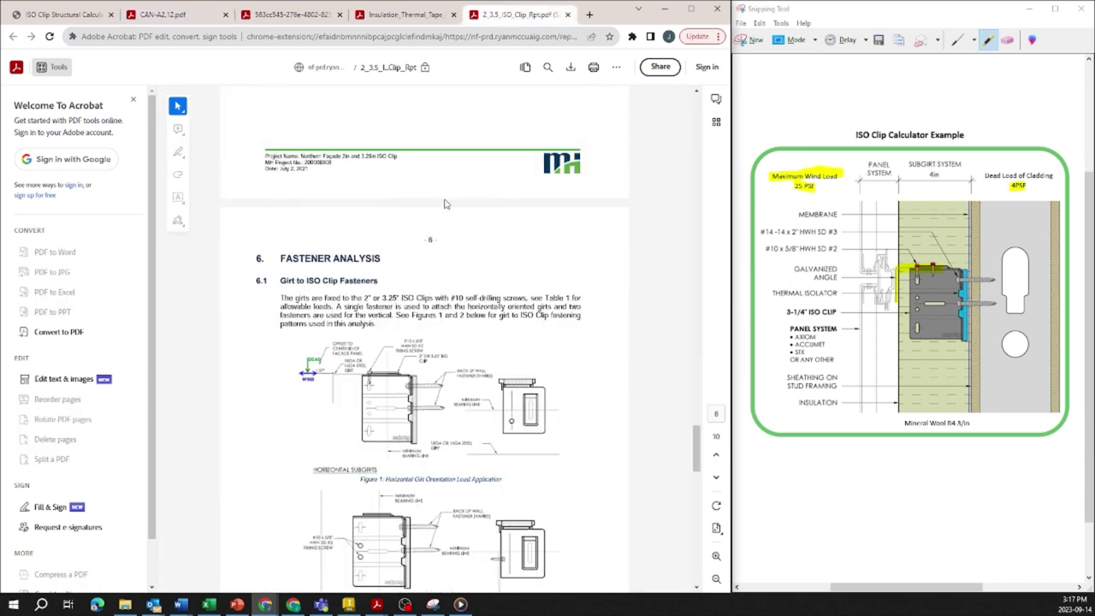
click(78, 19)
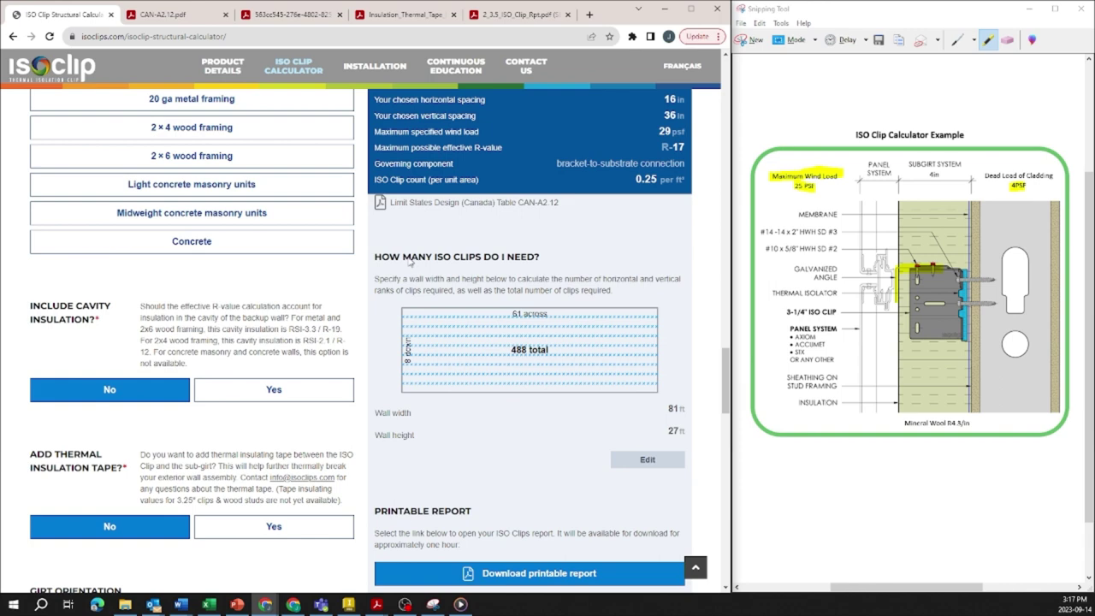
Change the clip-estimate wall to 100 ft wide by 33 ft high, giving 740 clips total.
click(647, 459)
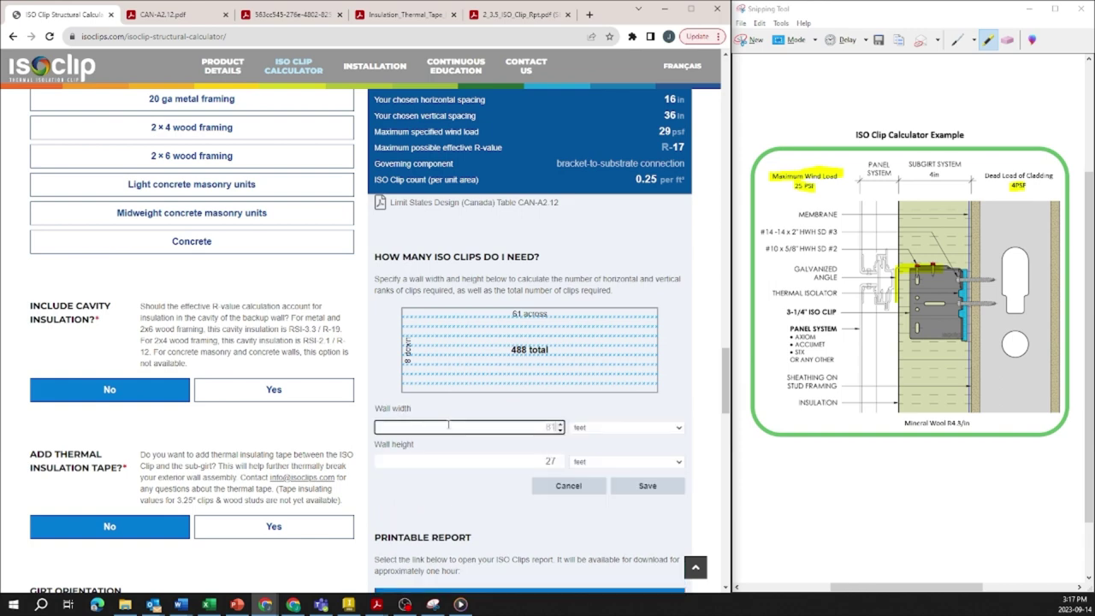
double_click(513, 427)
text(100)
click(545, 461)
click(624, 487)
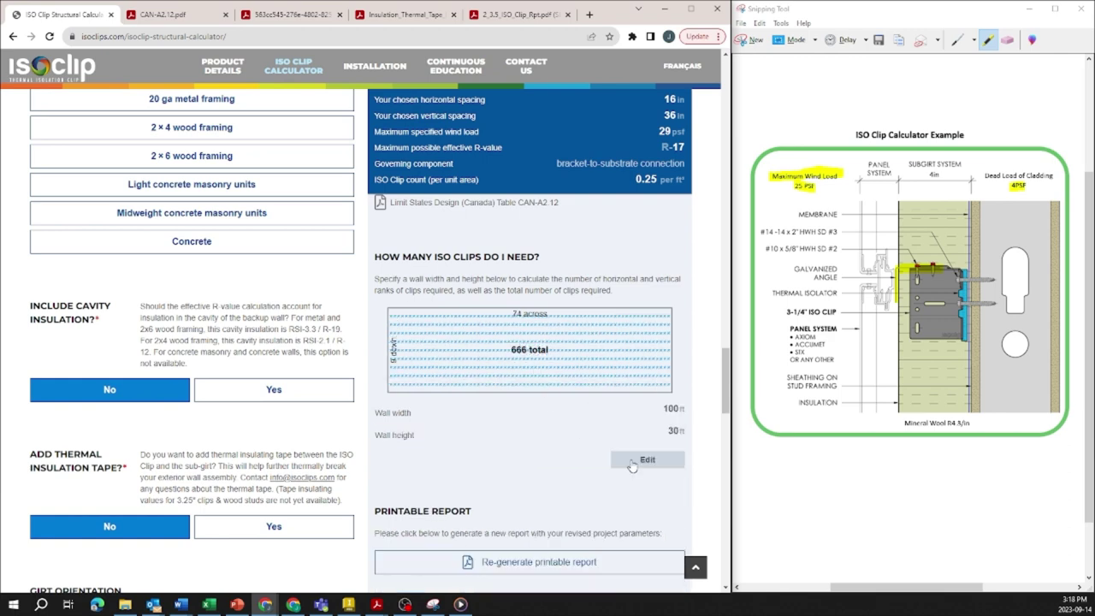
click(632, 462)
double_click(551, 461)
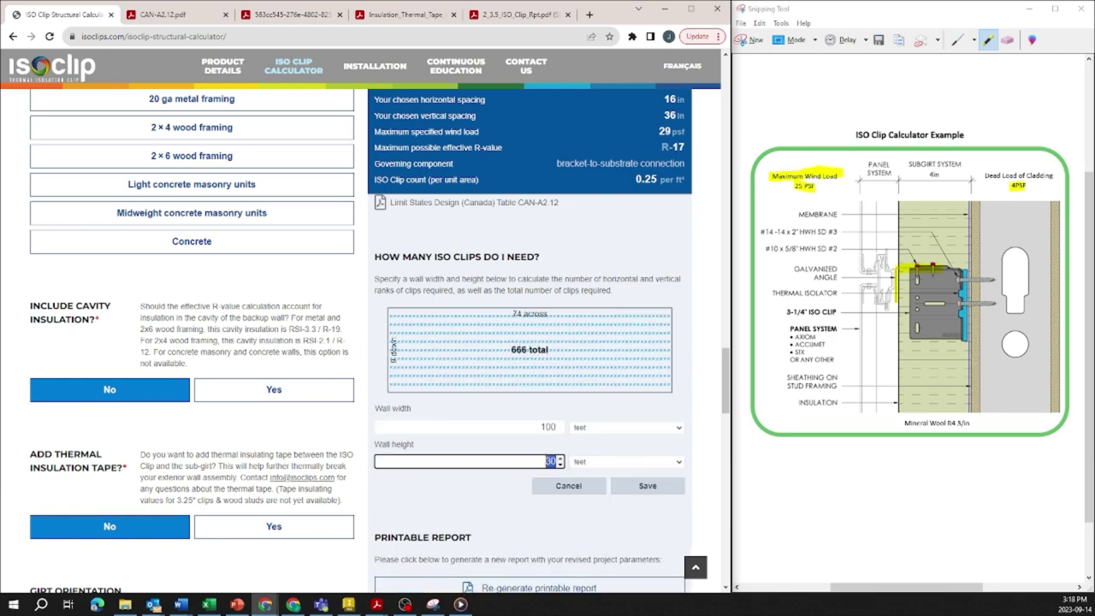
text(33)
key(Return)
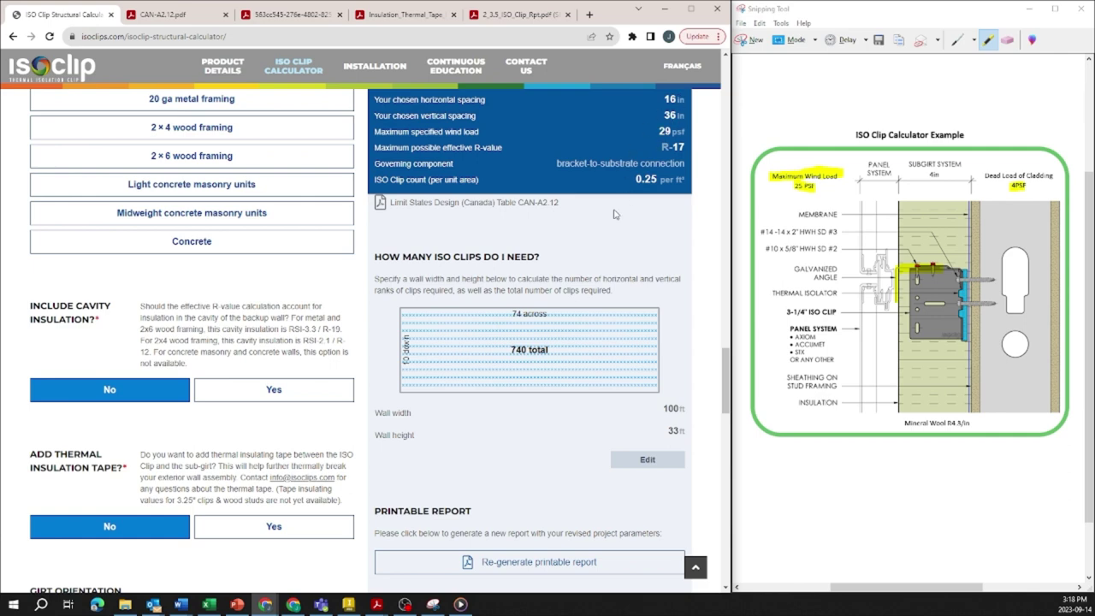
scroll(255, 361, down, 1)
Switch horizontal clip spacing to 24 in and review the 18 psf, 0.167 clips/ft² results.
scroll(255, 362, down, 4)
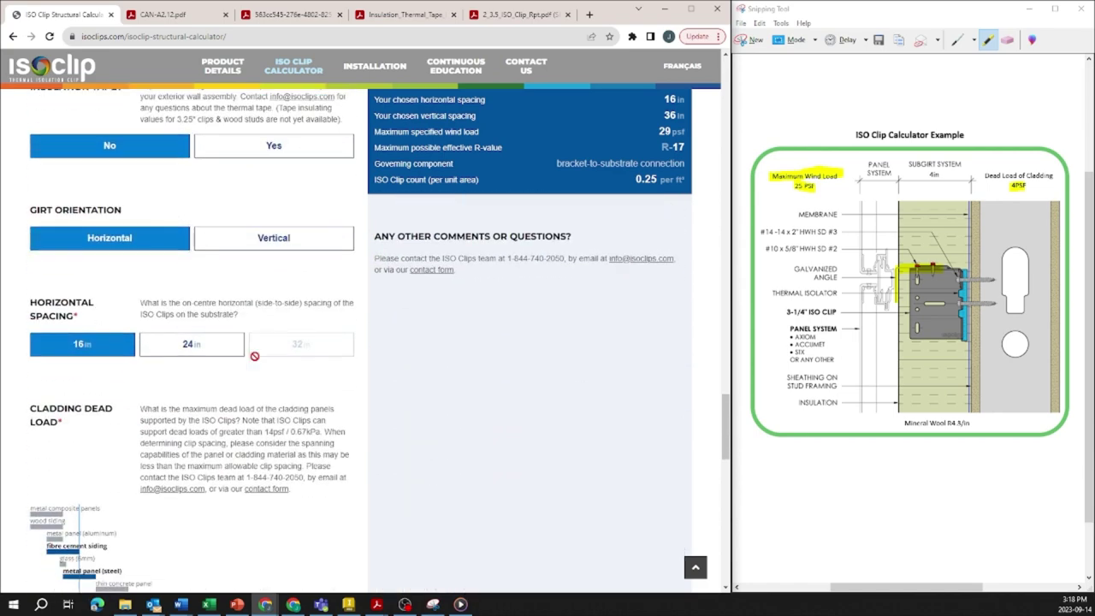
click(177, 347)
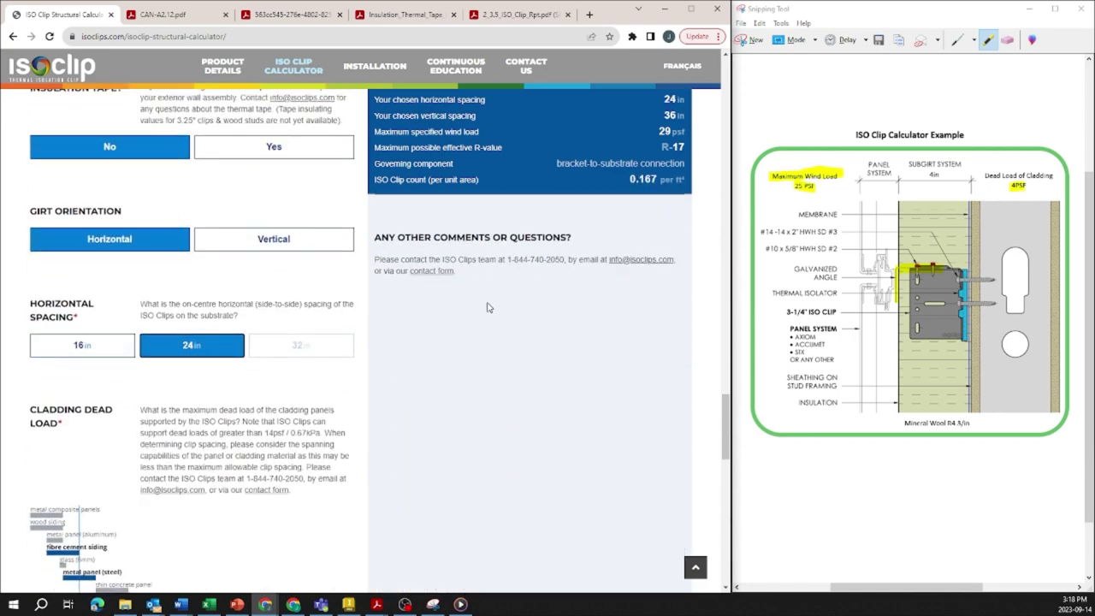
scroll(556, 307, up, 5)
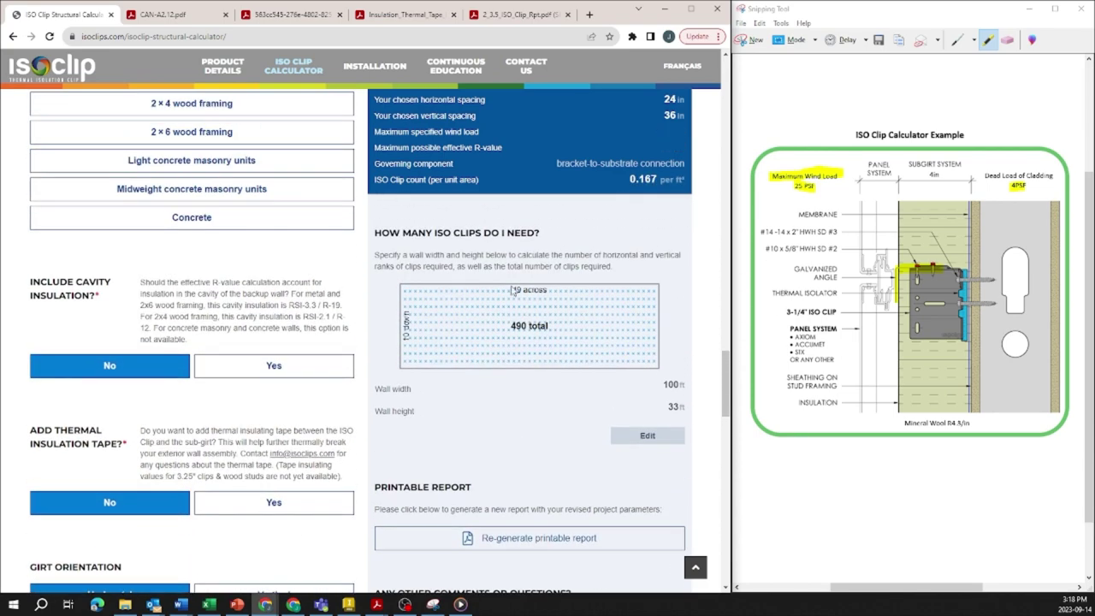
scroll(532, 314, down, 10)
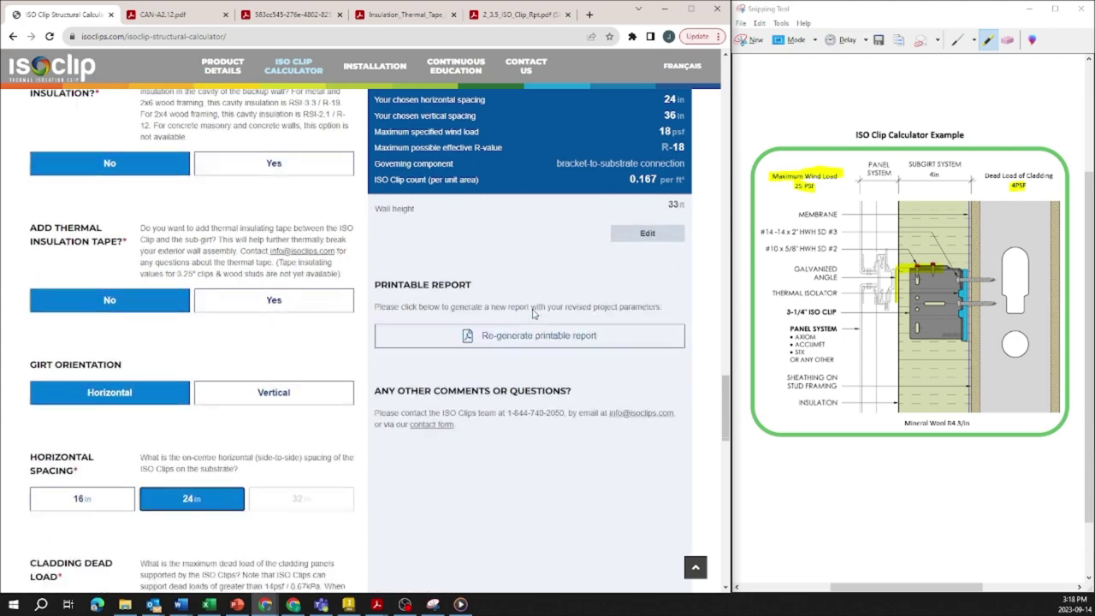
scroll(531, 315, down, 7)
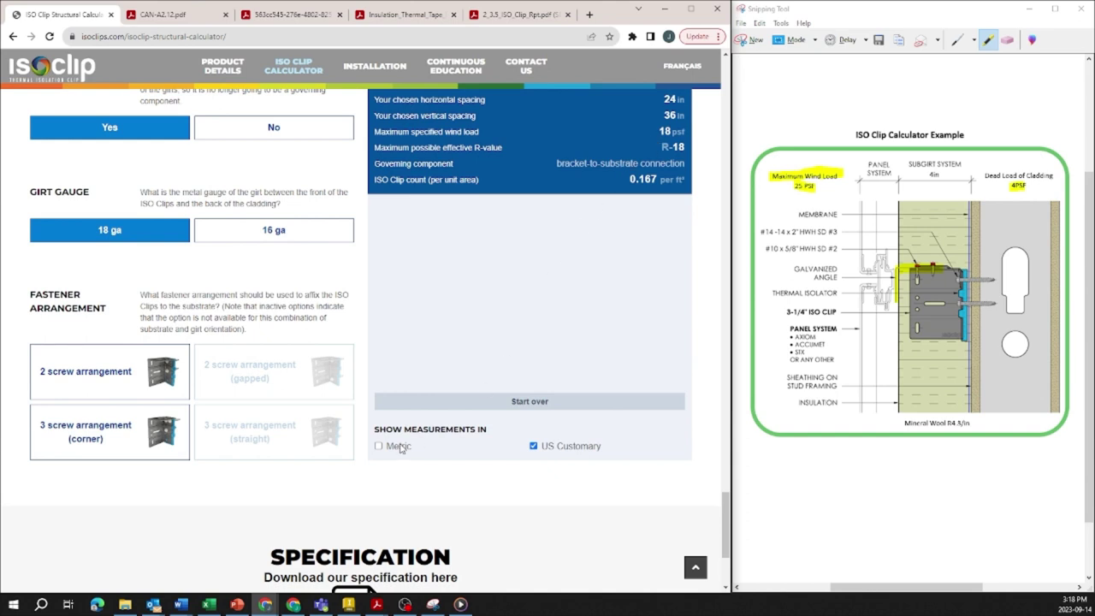
Turn on Metric display and check values like 610 × 915 mm spacing and 0.85 kPa.
click(379, 445)
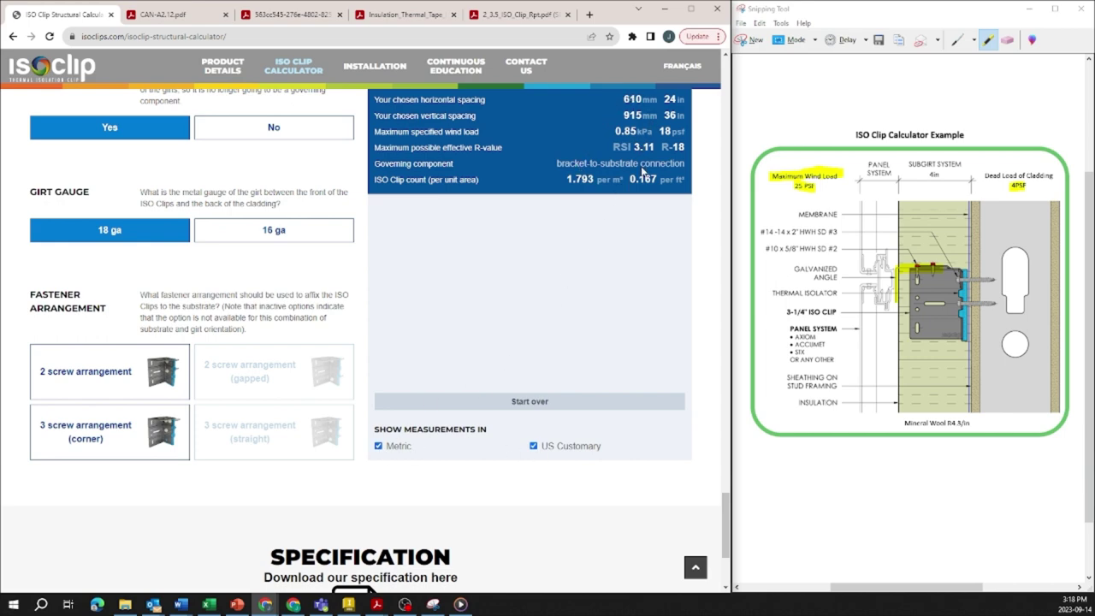
scroll(501, 261, up, 6)
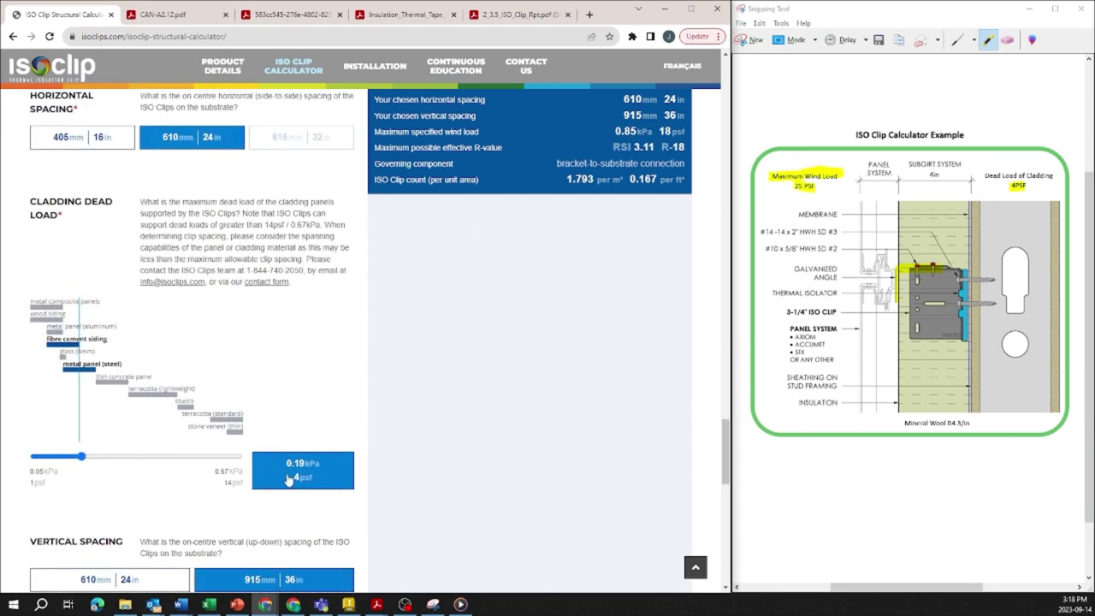
scroll(289, 480, down, 1)
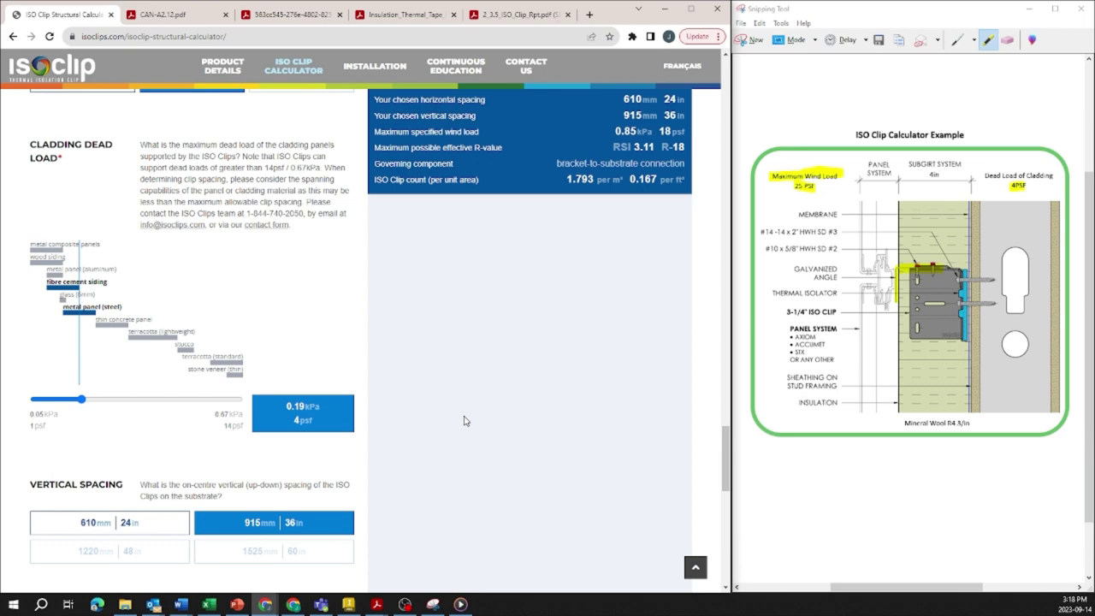
scroll(465, 421, up, 4)
scroll(465, 421, up, 3)
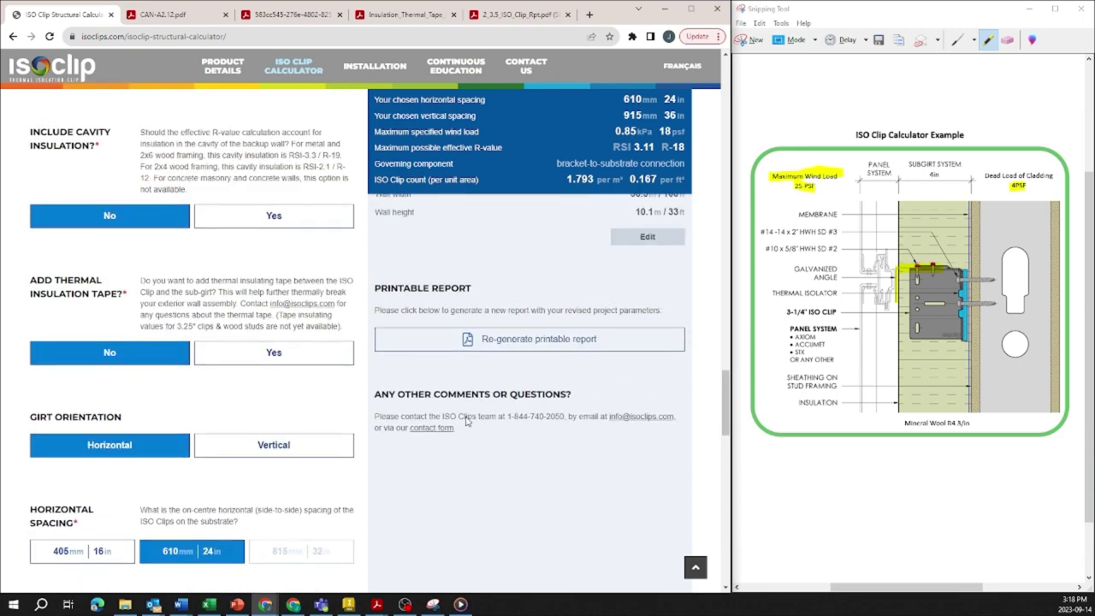